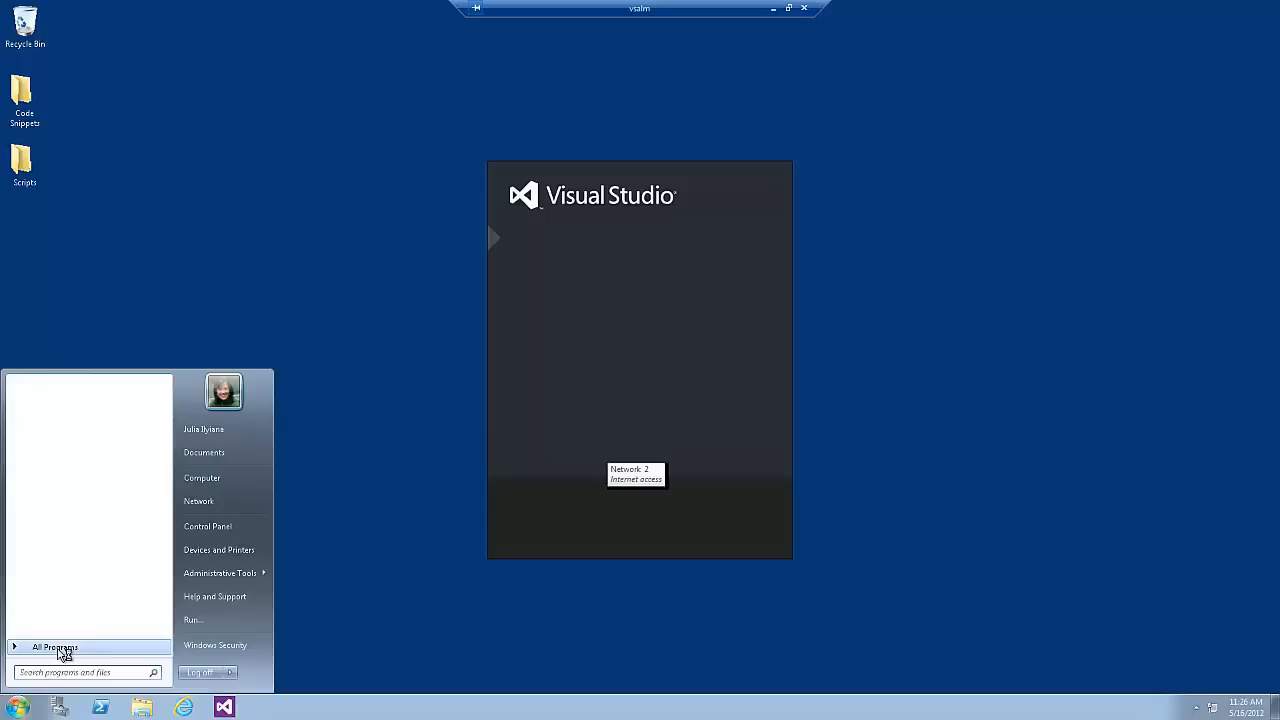
Step: Launch Visual Studio 2012 from the Microsoft Visual Studio 2012 program group
click(62, 650)
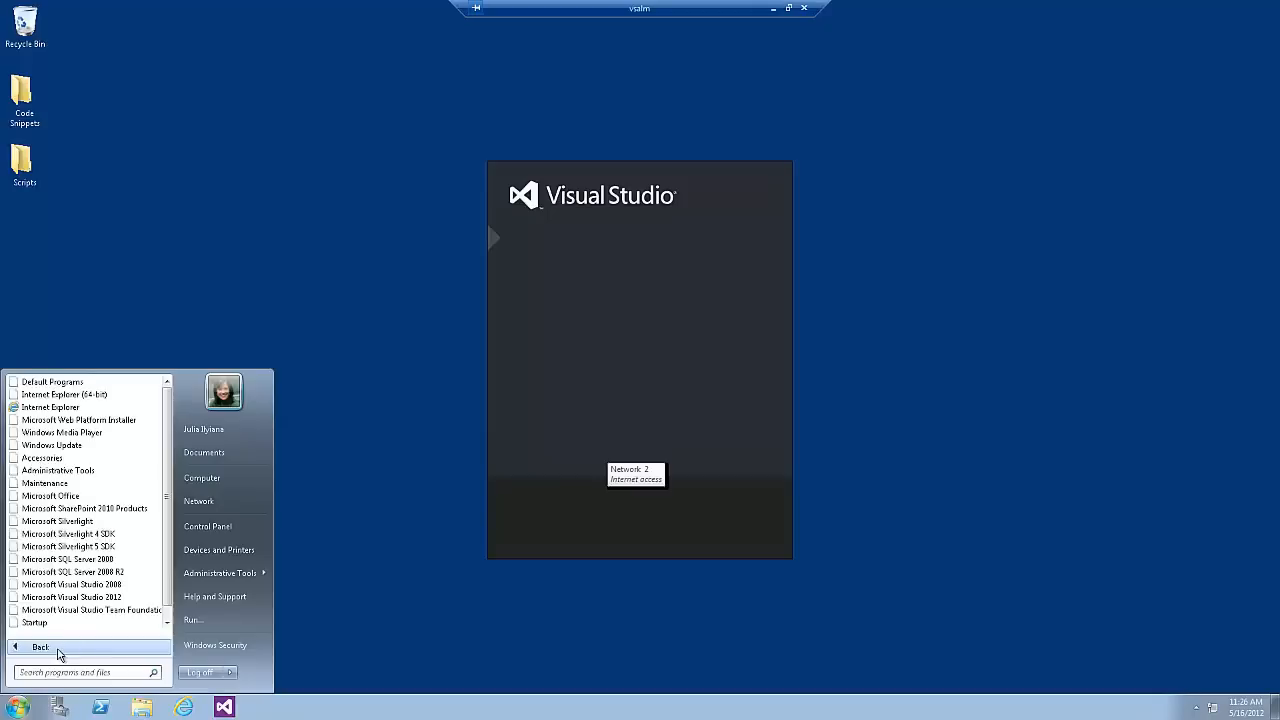
click(80, 597)
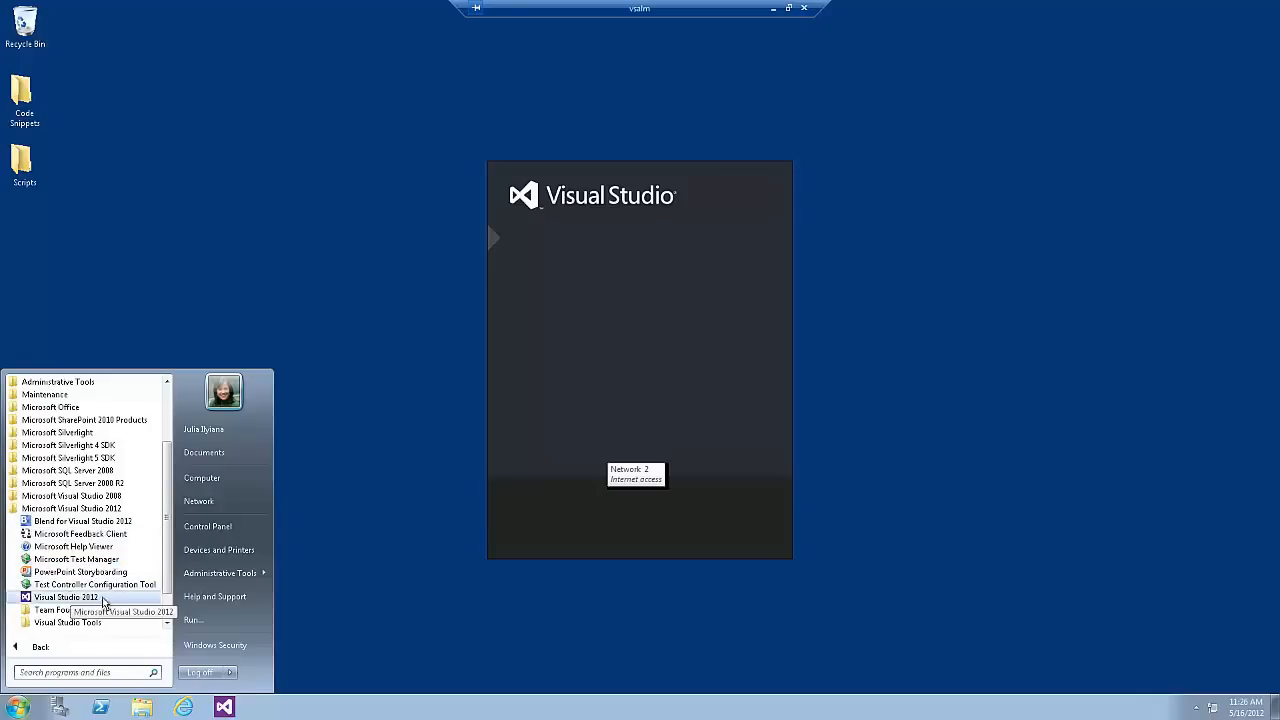
click(382, 558)
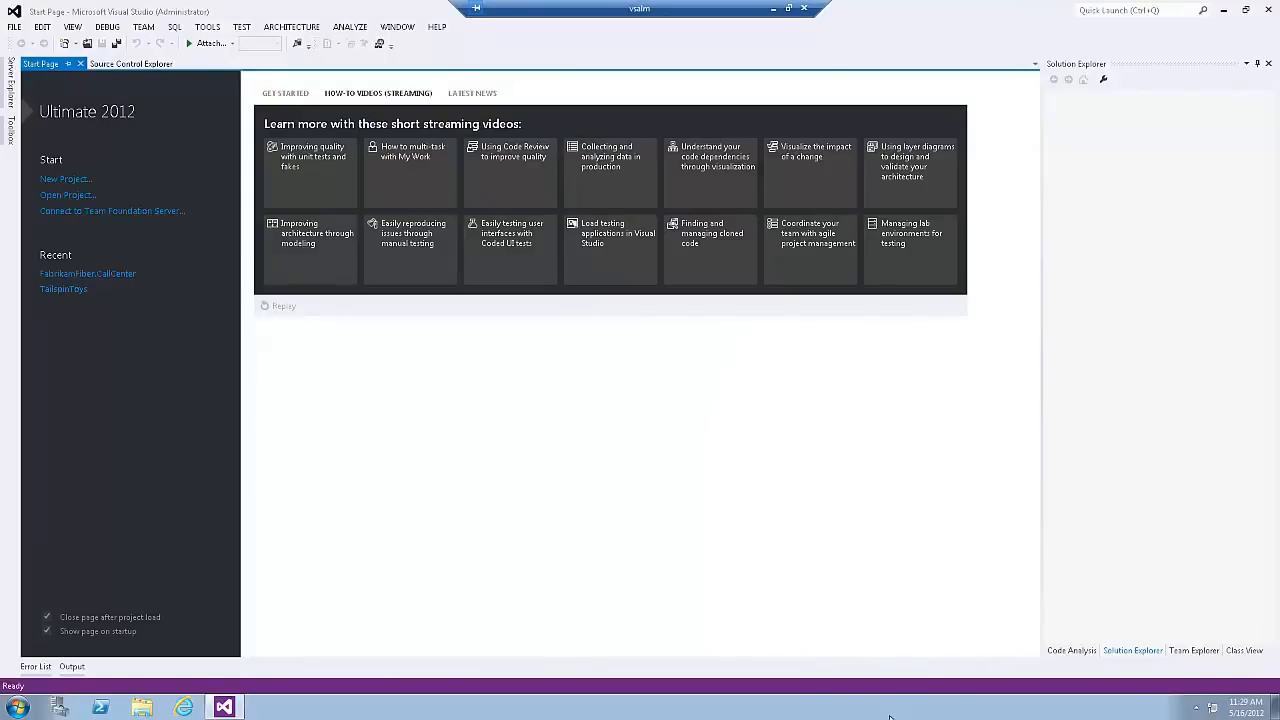
Step: Bring up Team Explorer, close it, and restore it to the workspace
click(1192, 651)
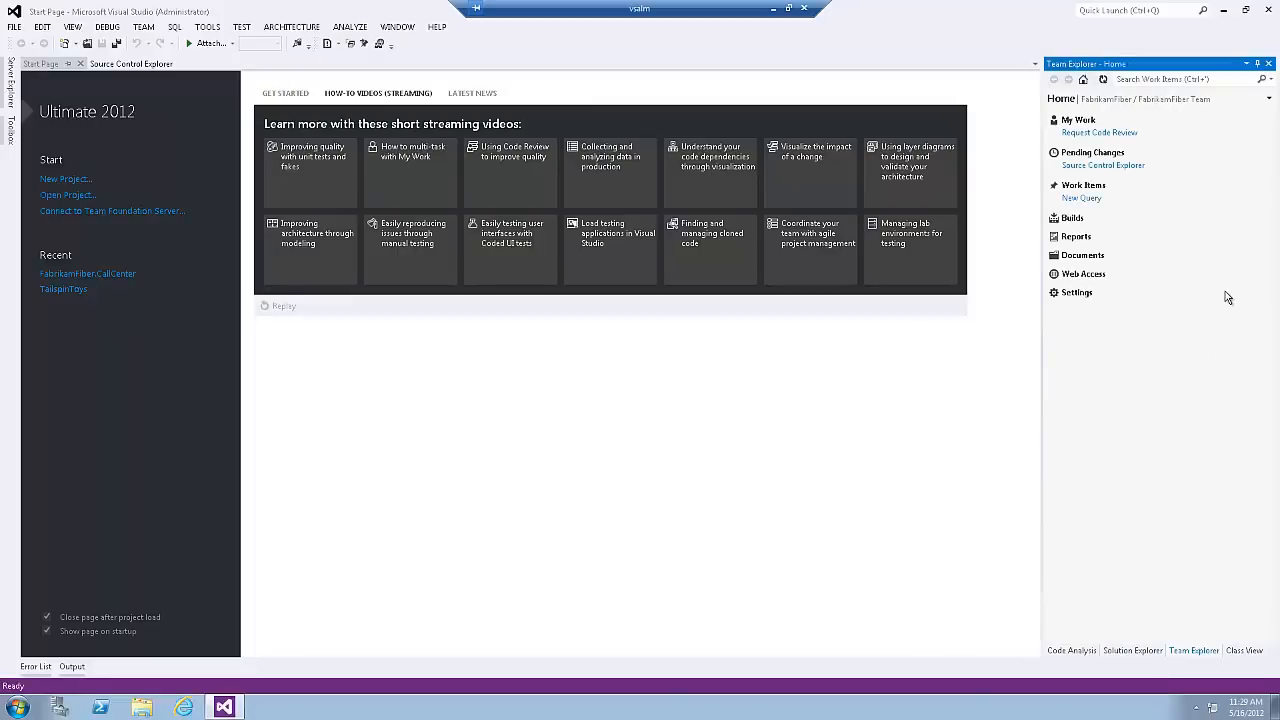
click(1268, 64)
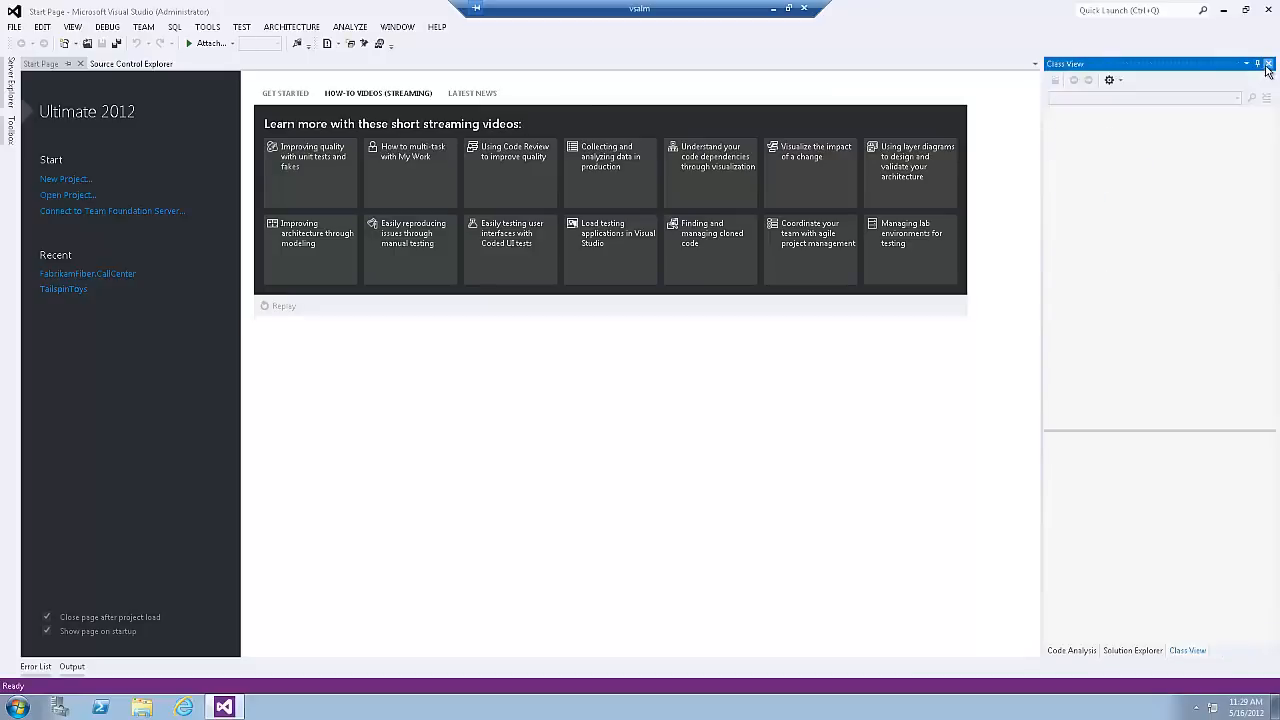
click(74, 27)
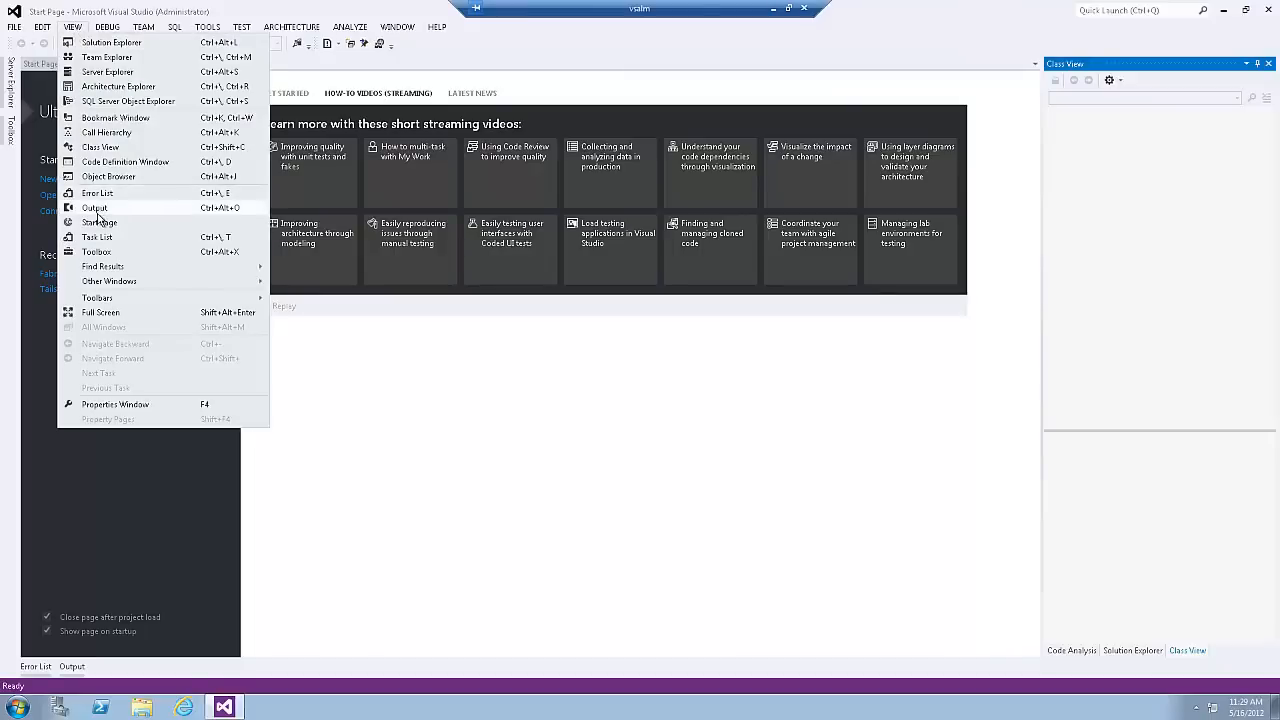
click(172, 58)
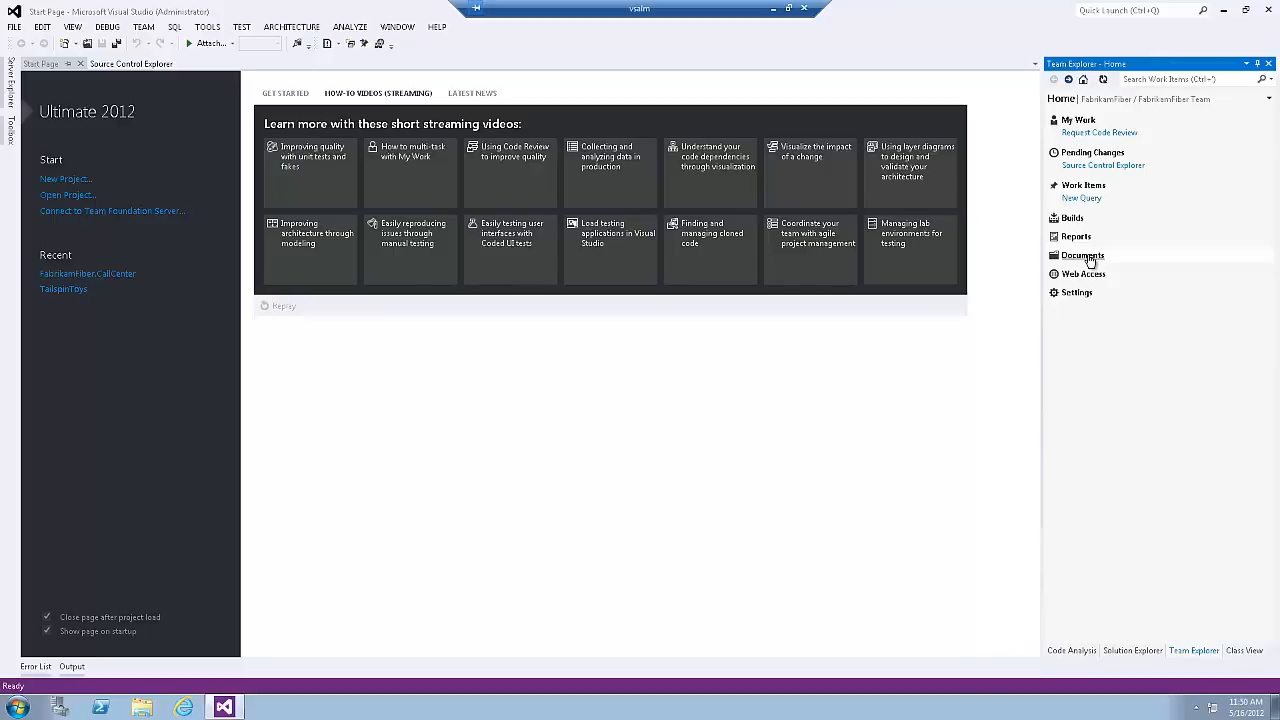
Step: Try Team Explorer's back, forward and home navigation between the Work Items page and Home
click(1090, 259)
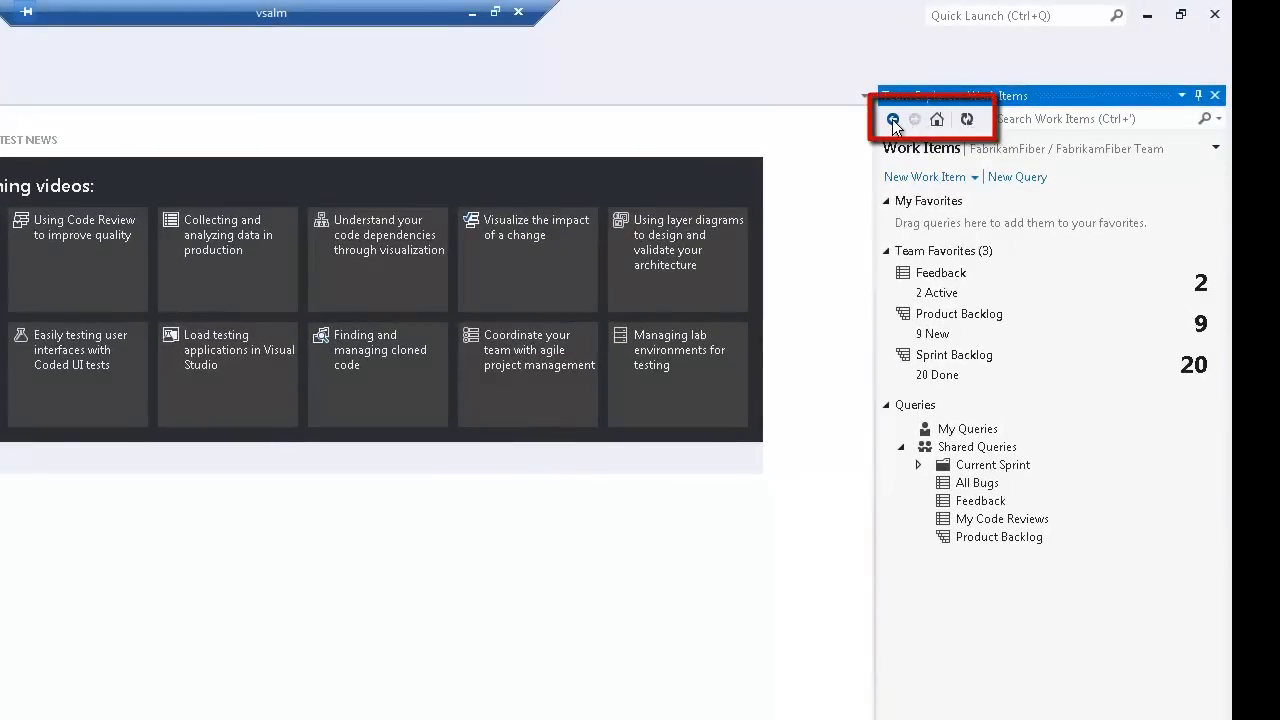
click(892, 119)
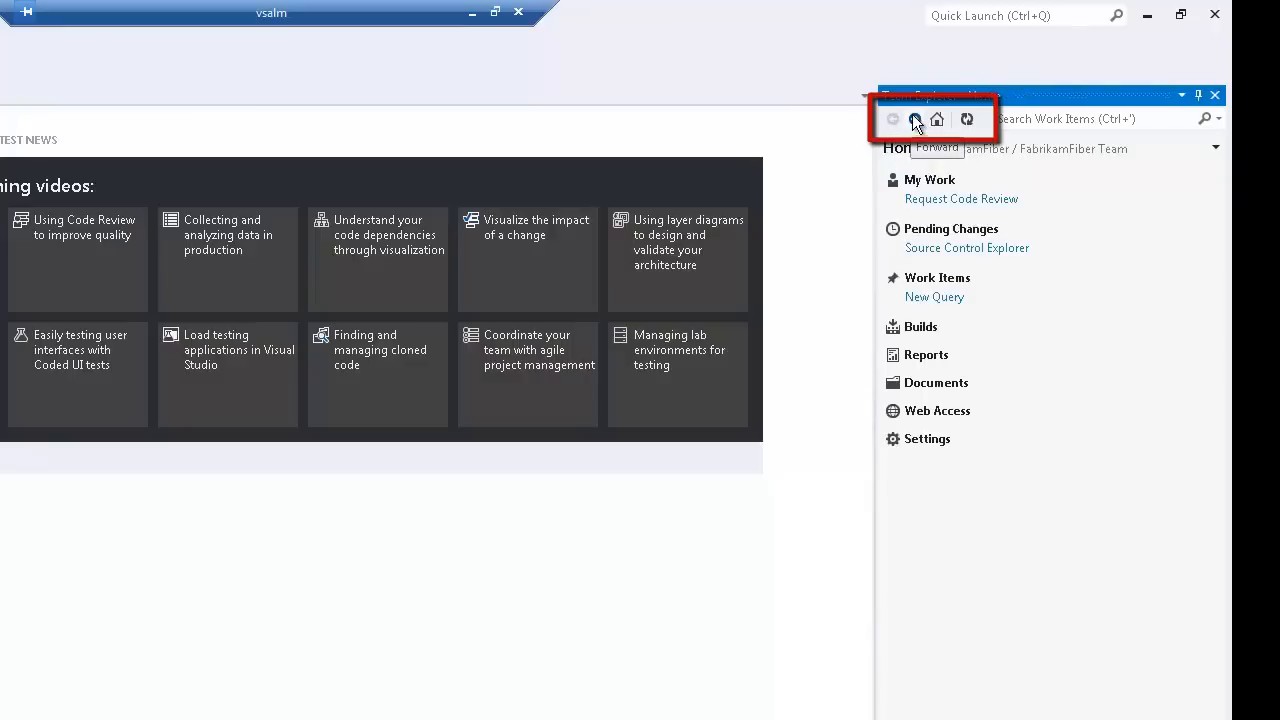
click(915, 121)
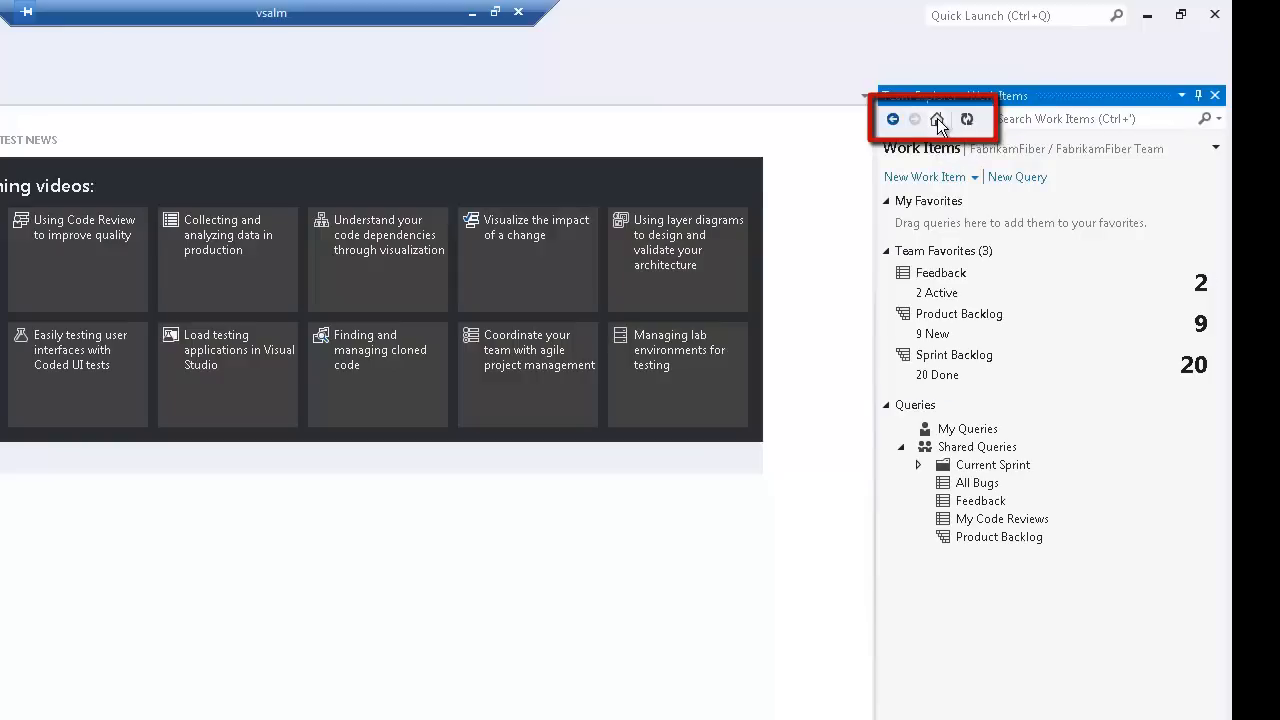
click(937, 120)
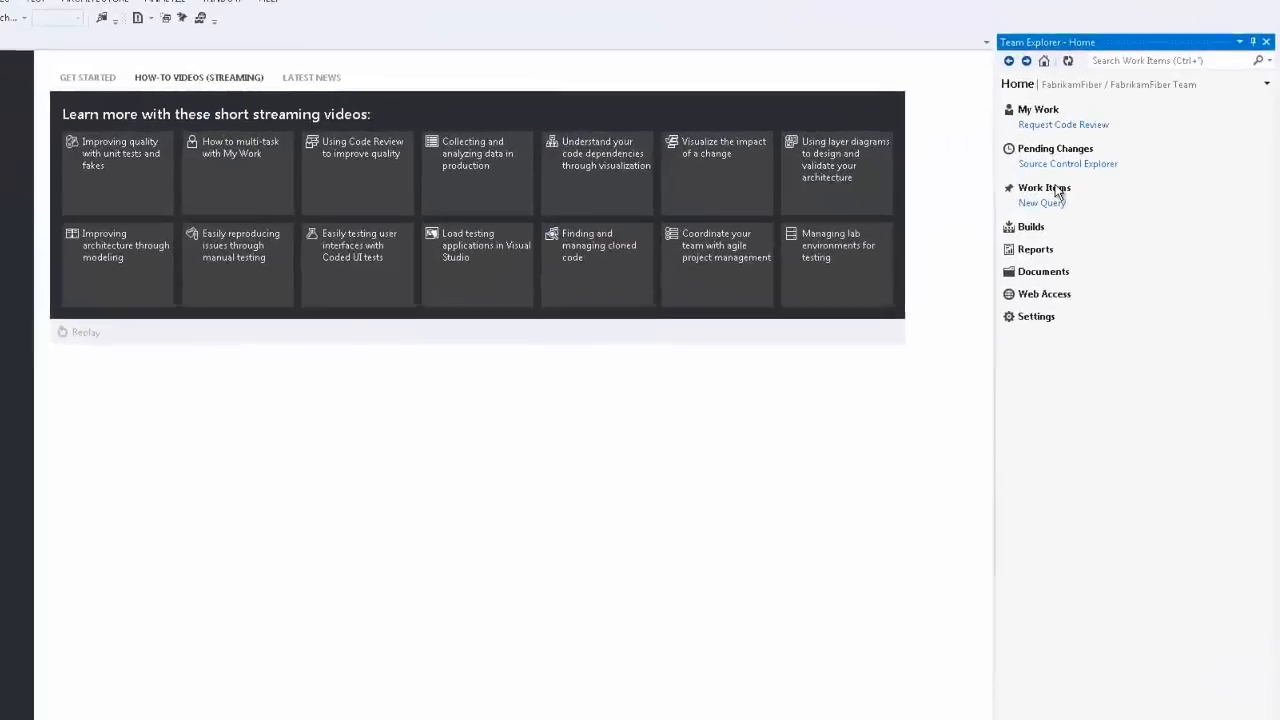
Step: View the work item types available for creation on the Work Items page and return to Home
click(1012, 195)
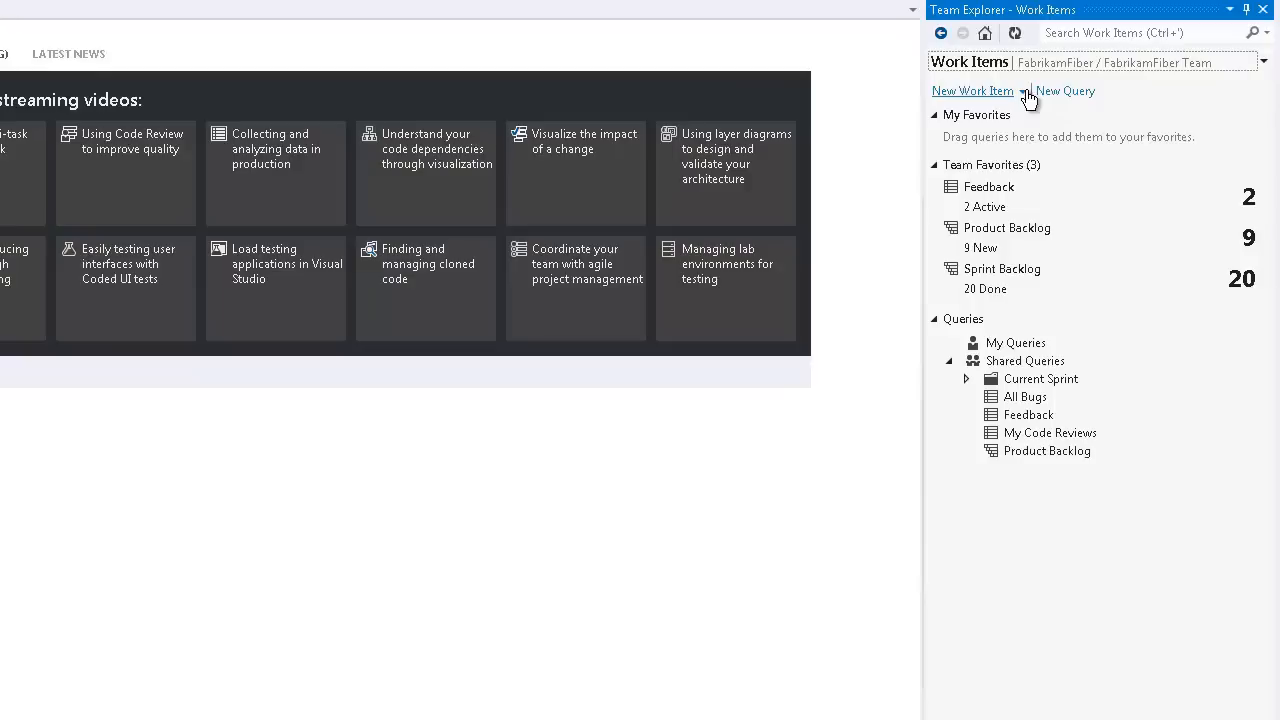
click(1024, 92)
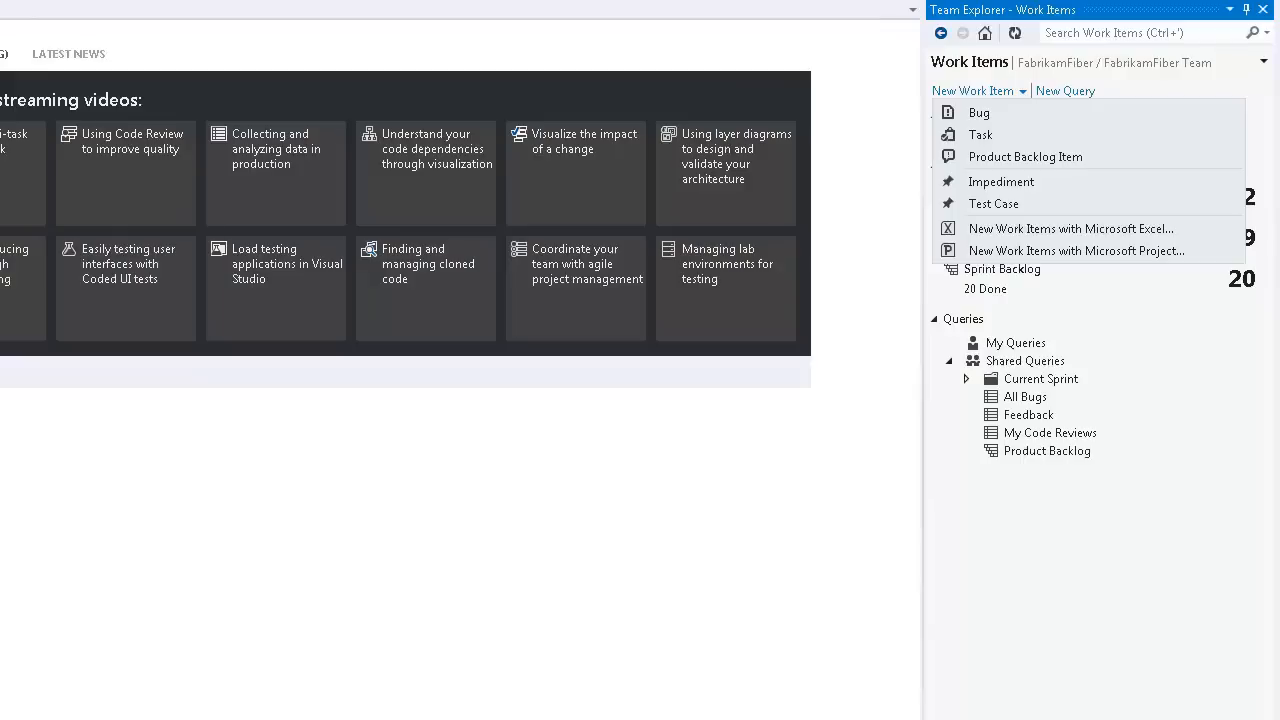
click(941, 34)
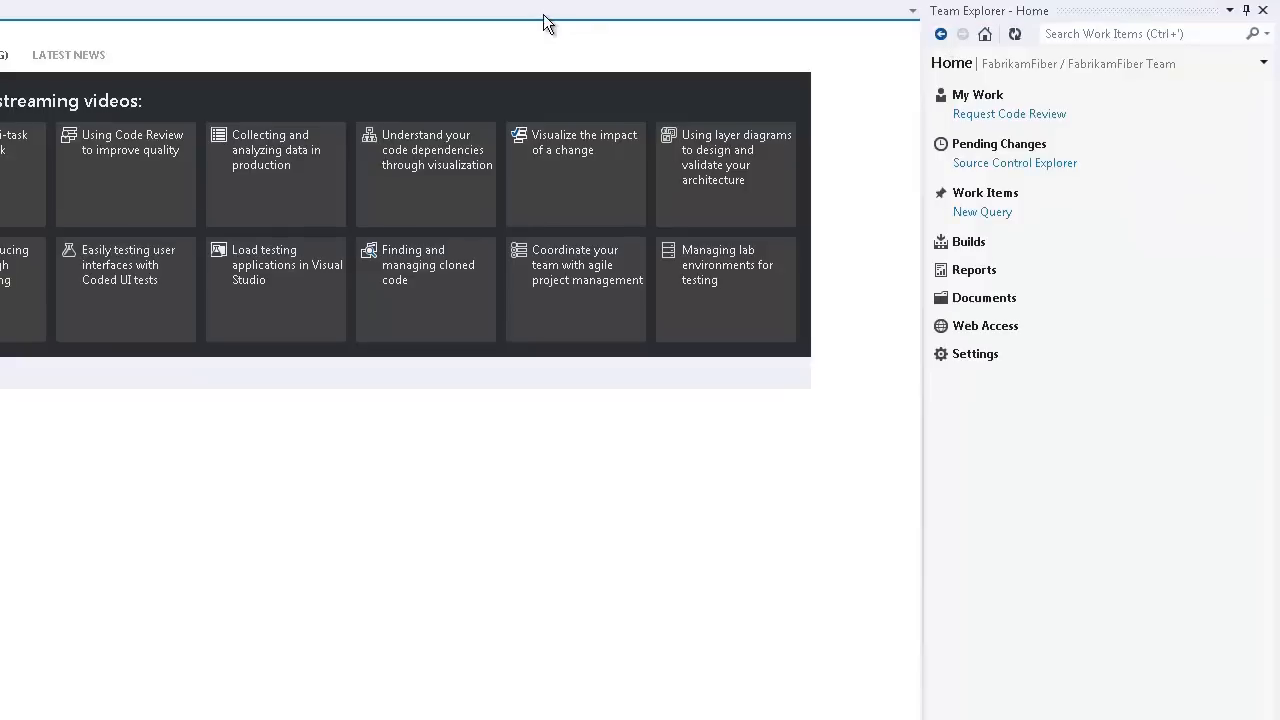
Step: Open Source Control Explorer, expand the FabrikamFiber project and browse the folders of its Dev branch
click(970, 168)
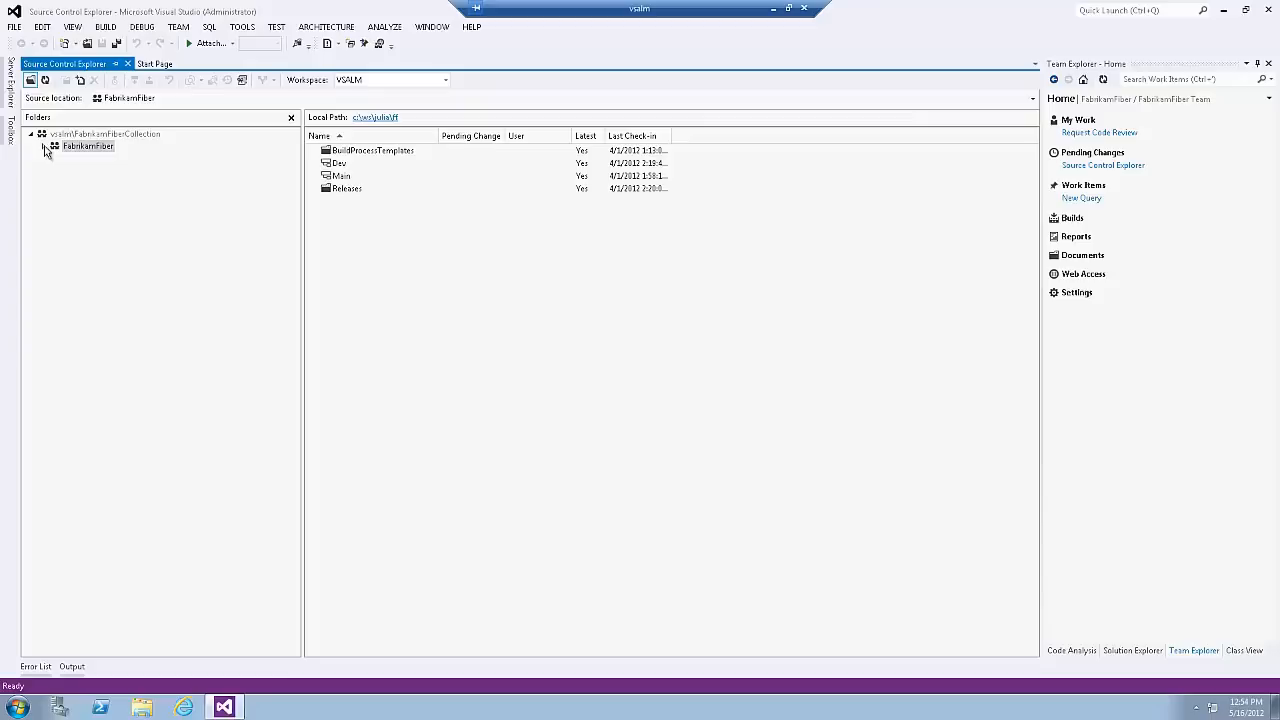
click(45, 149)
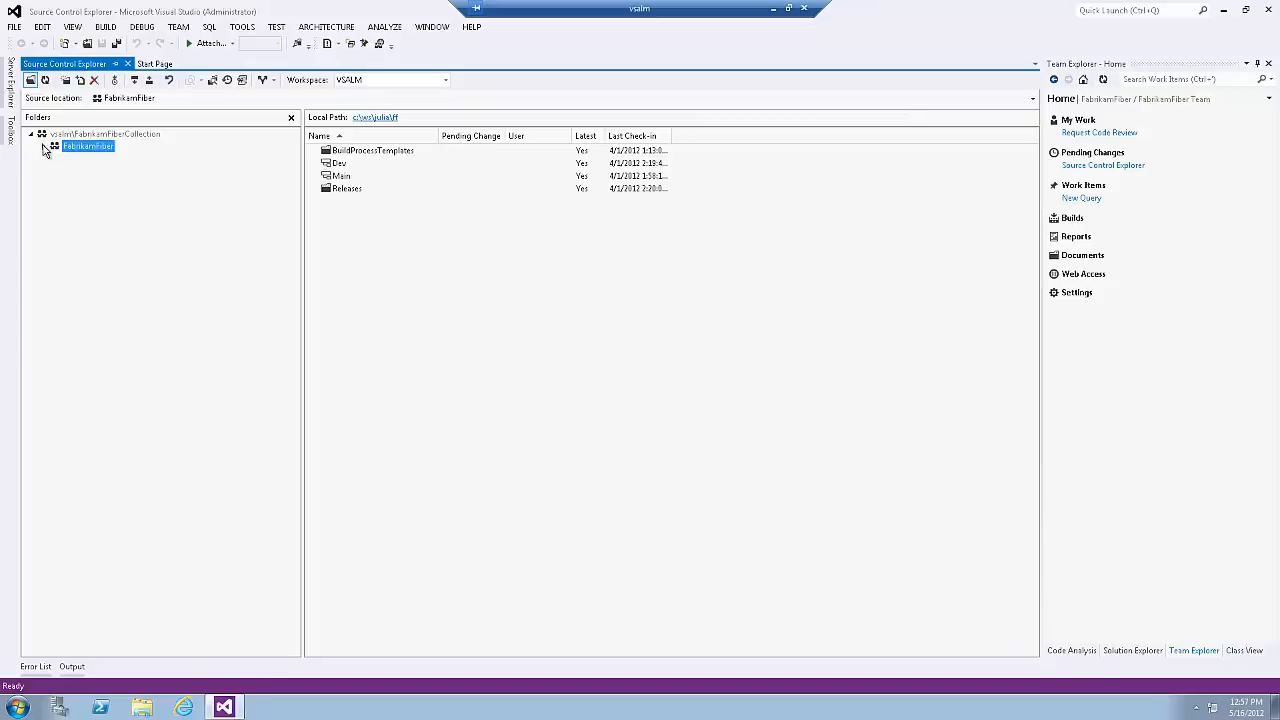
click(45, 149)
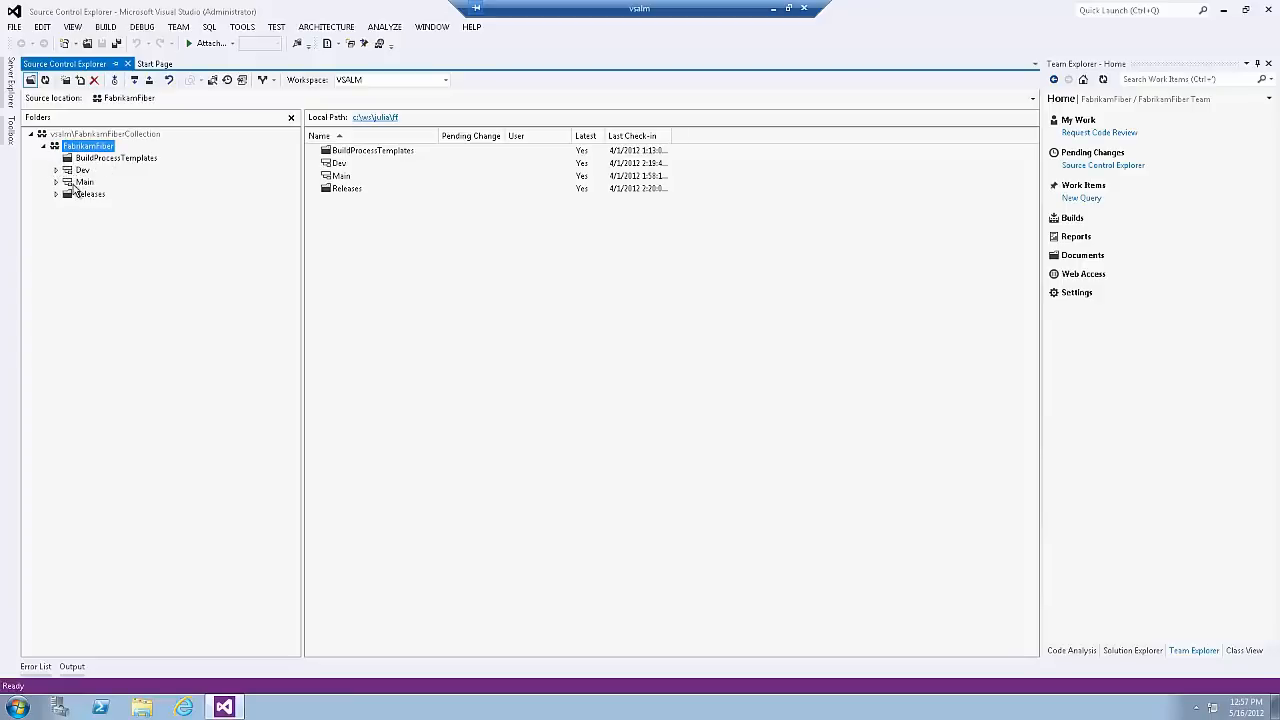
click(77, 171)
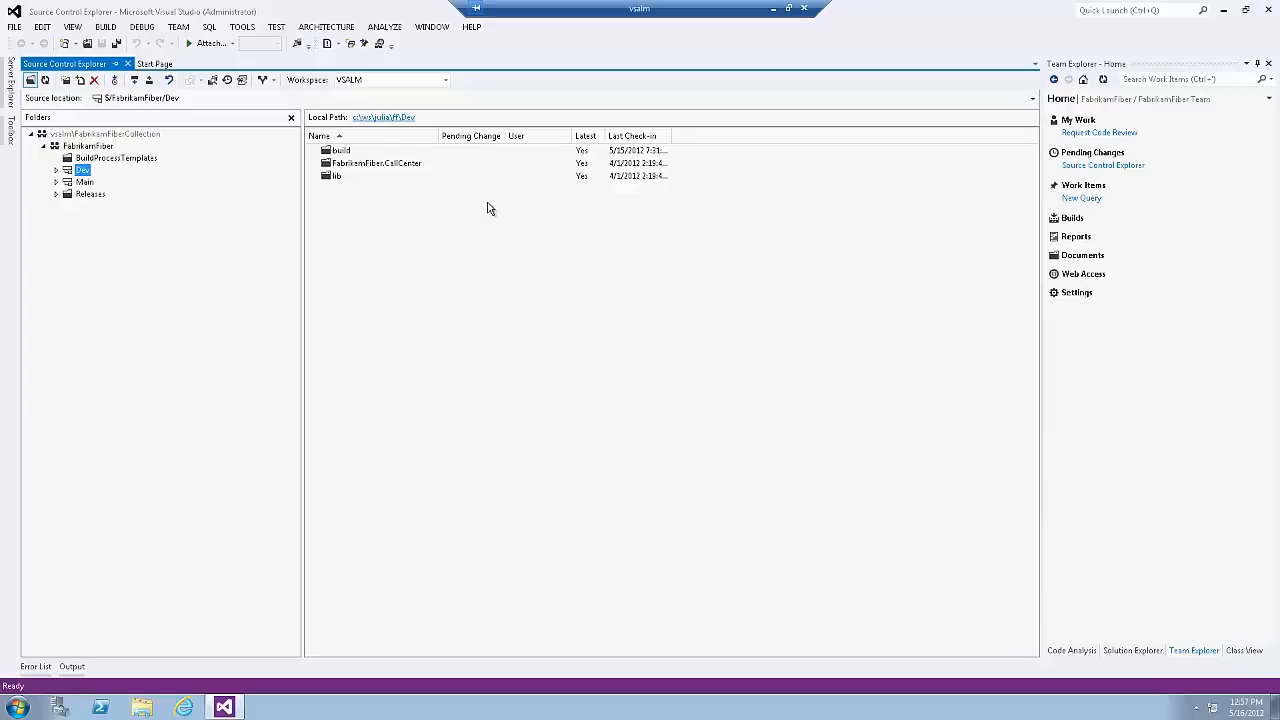
double_click(322, 163)
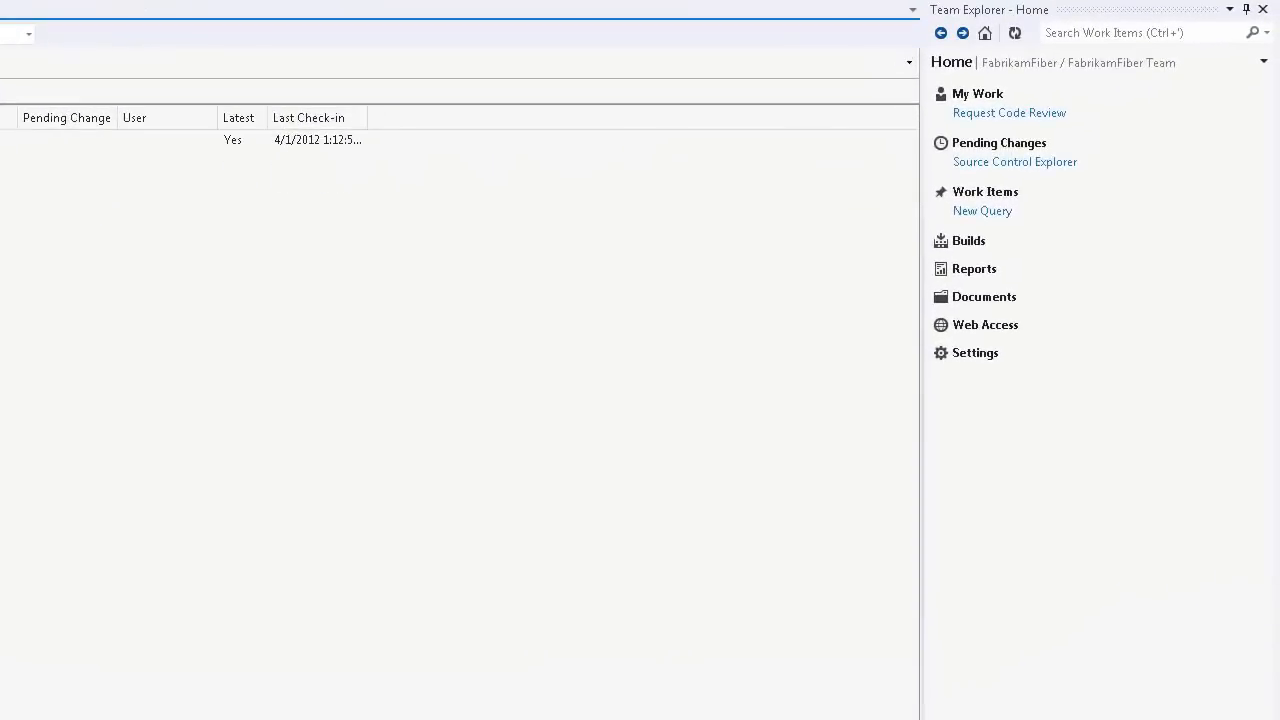
Step: View the Settings page and the Builds page in Team Explorer, returning to Home after each
key(ctrl+backslash)
key(ctrl+m)
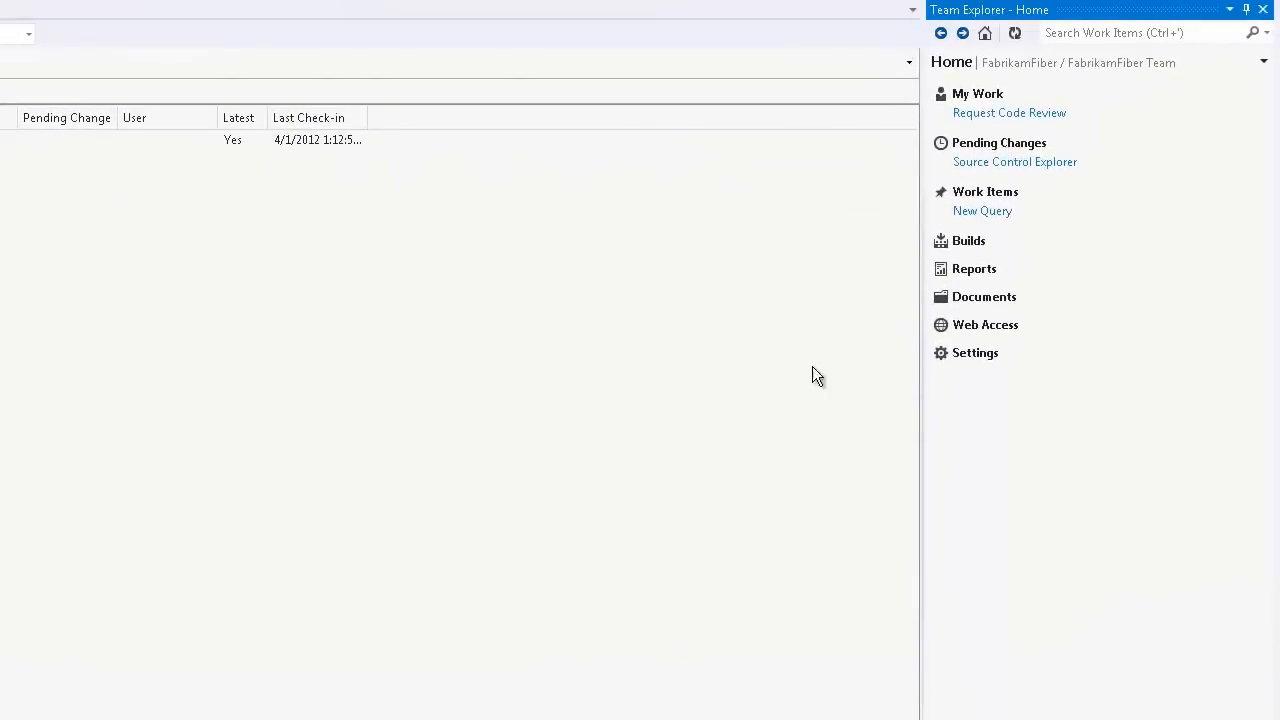
click(984, 358)
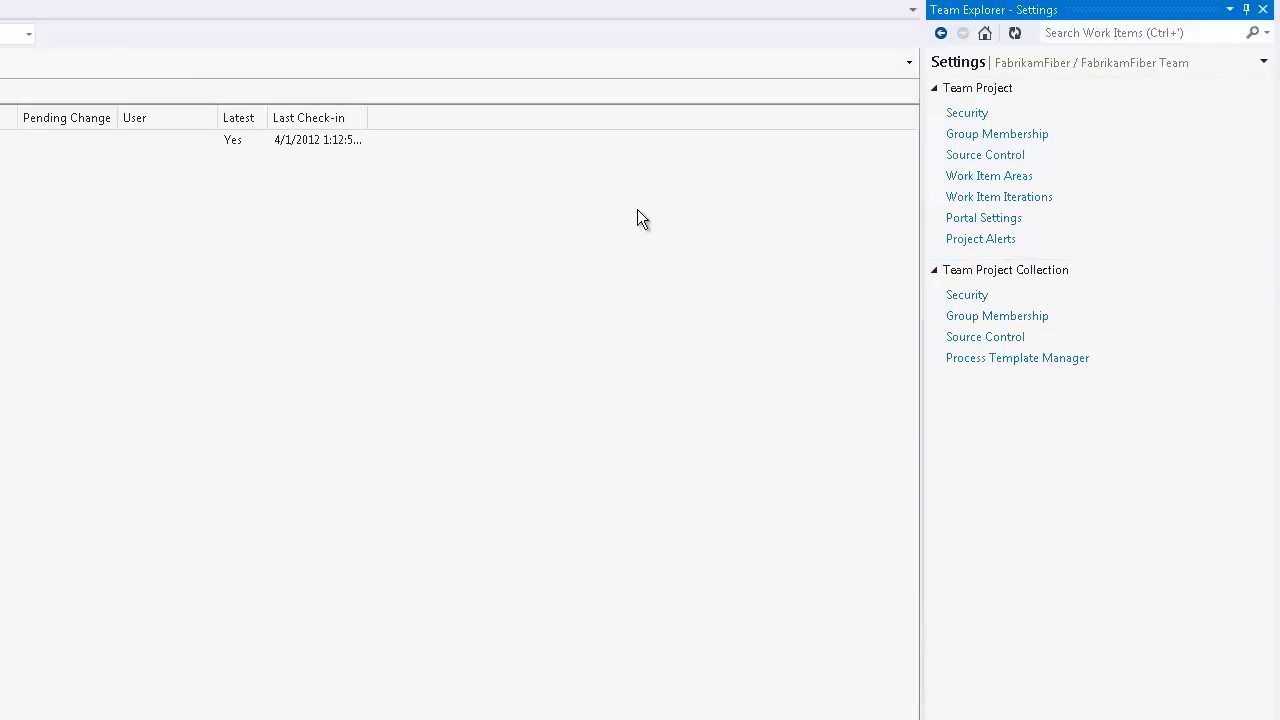
click(943, 33)
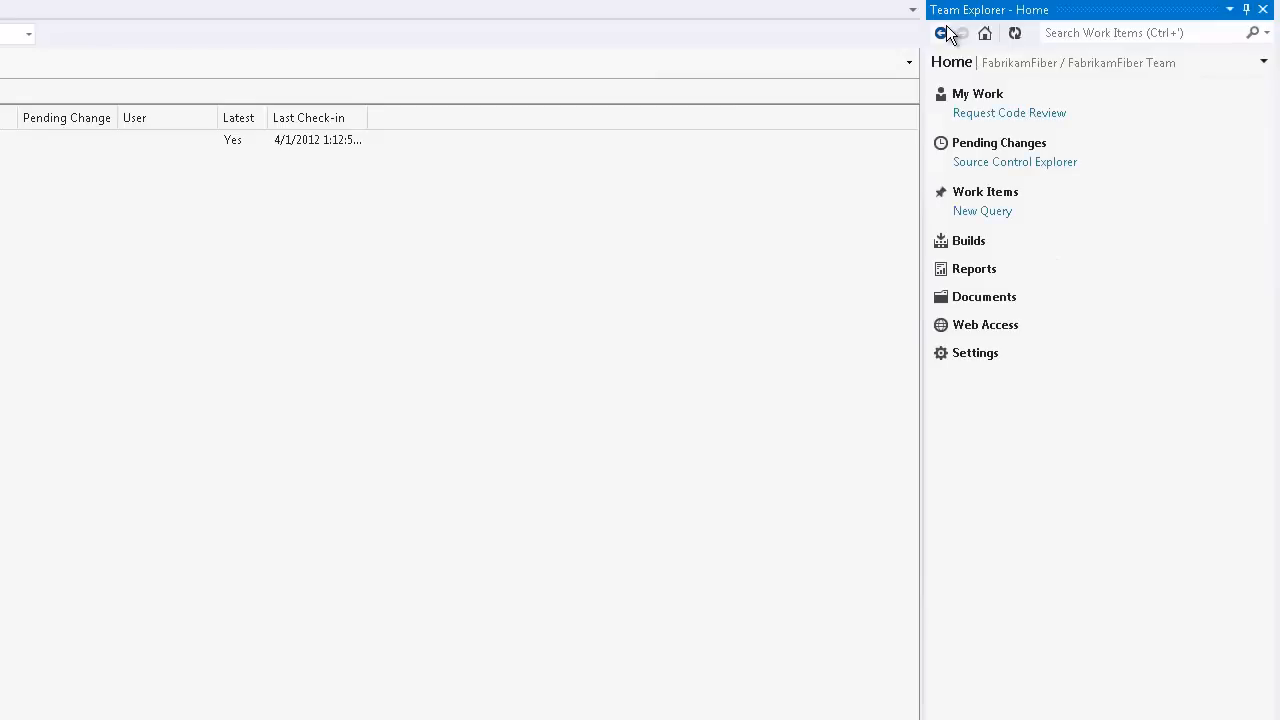
click(969, 241)
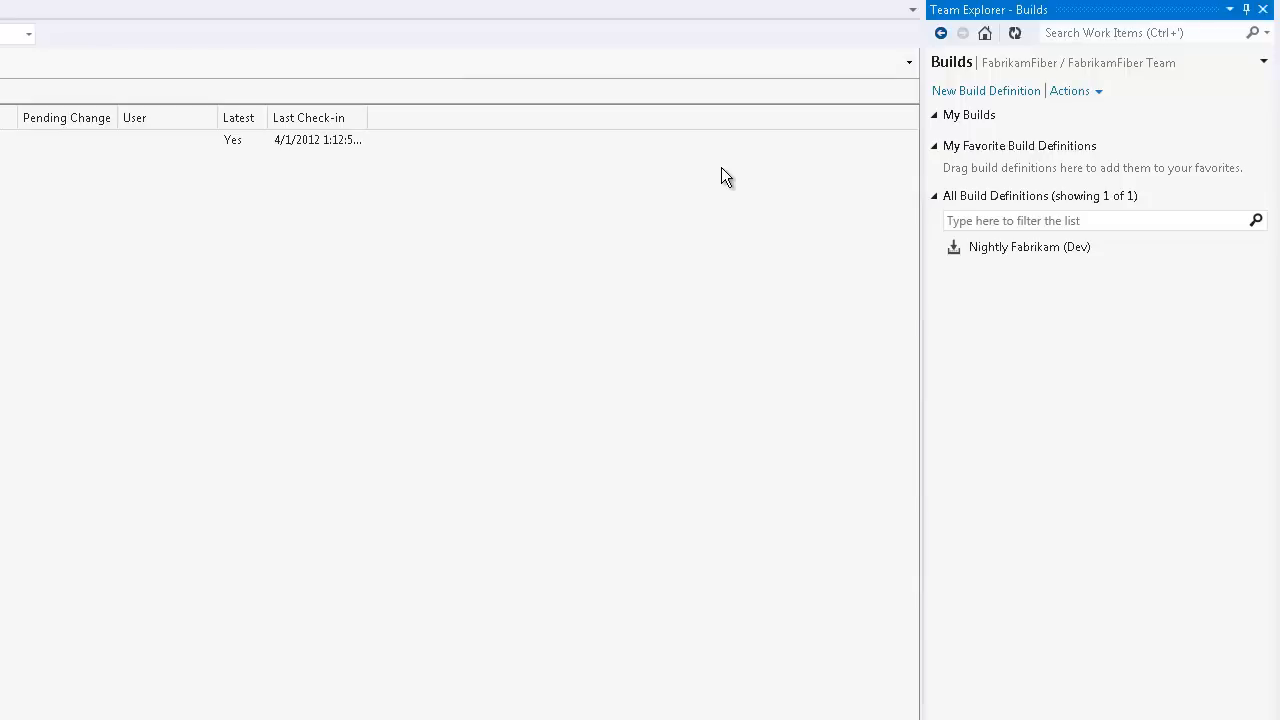
click(985, 33)
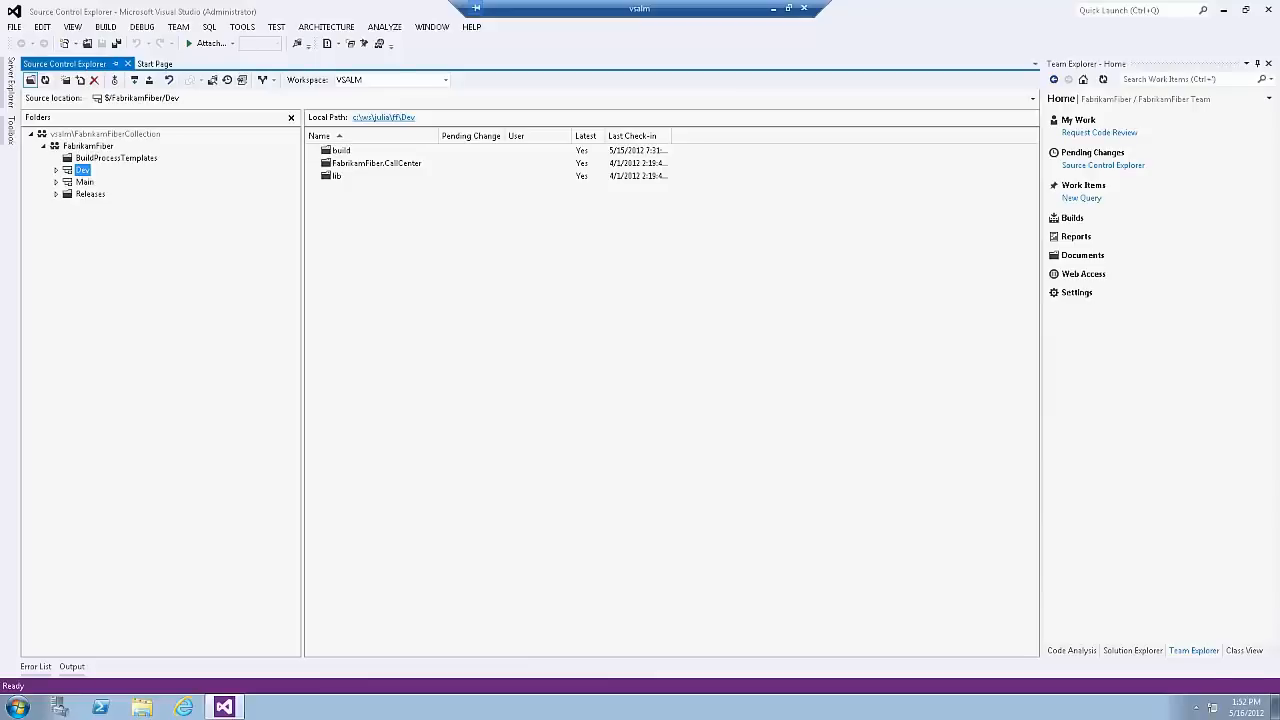
Step: Show the My Work page and open the query behind its available work items for editing
click(1189, 652)
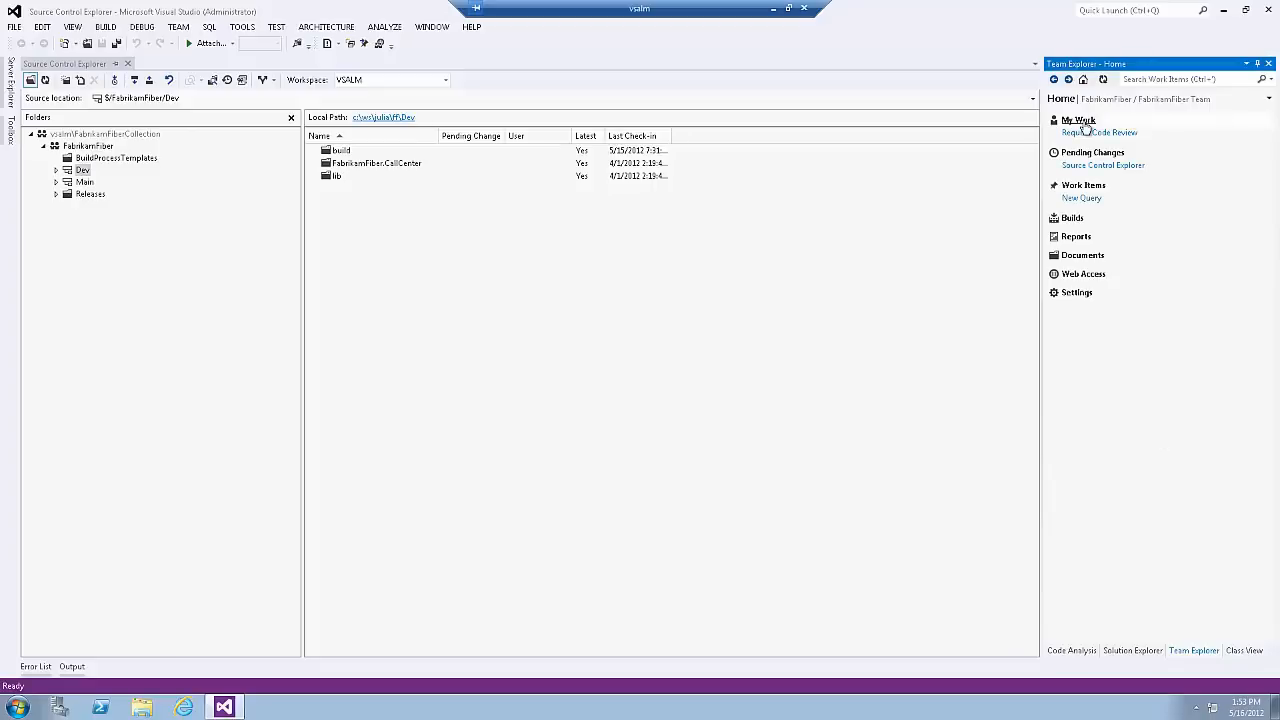
click(1082, 121)
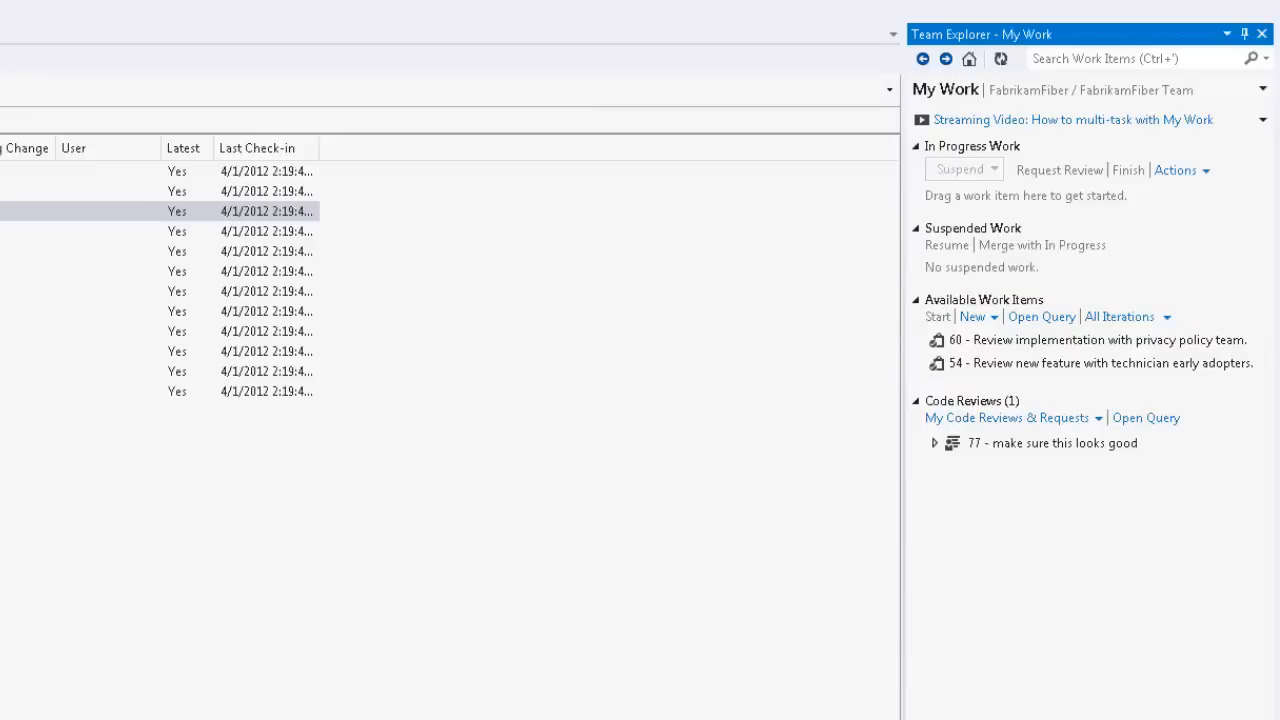
click(368, 176)
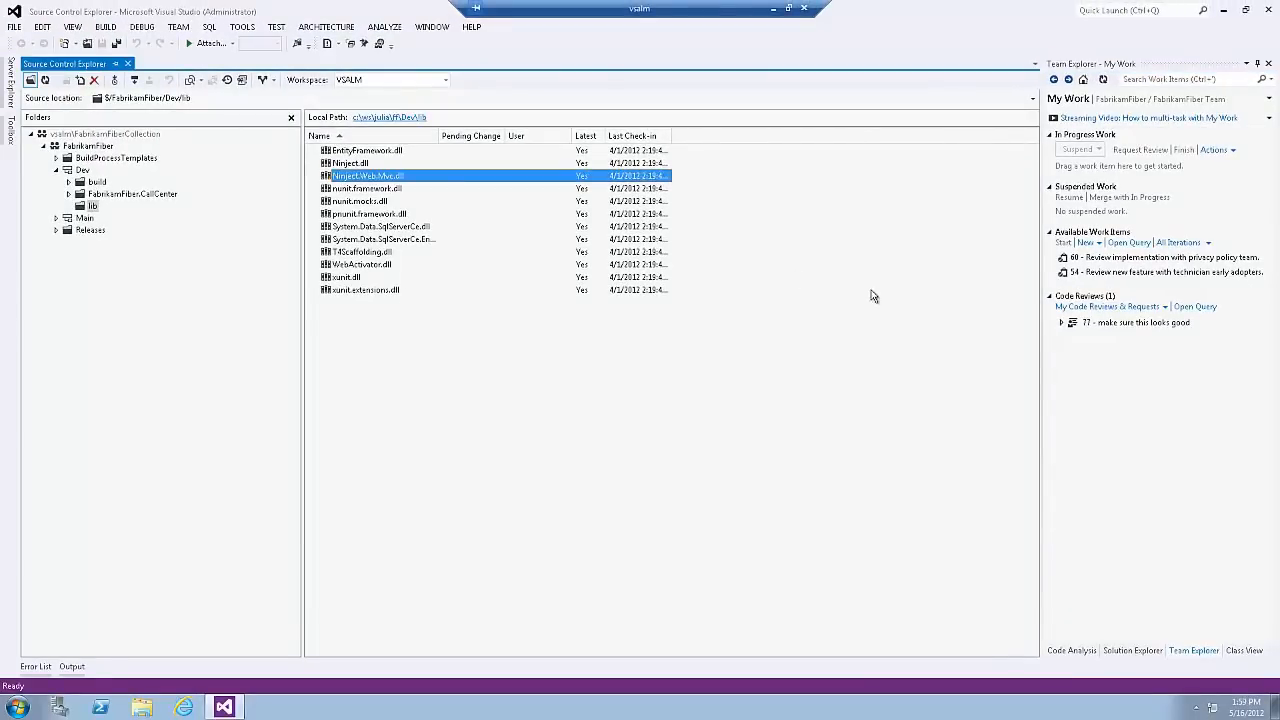
click(1137, 244)
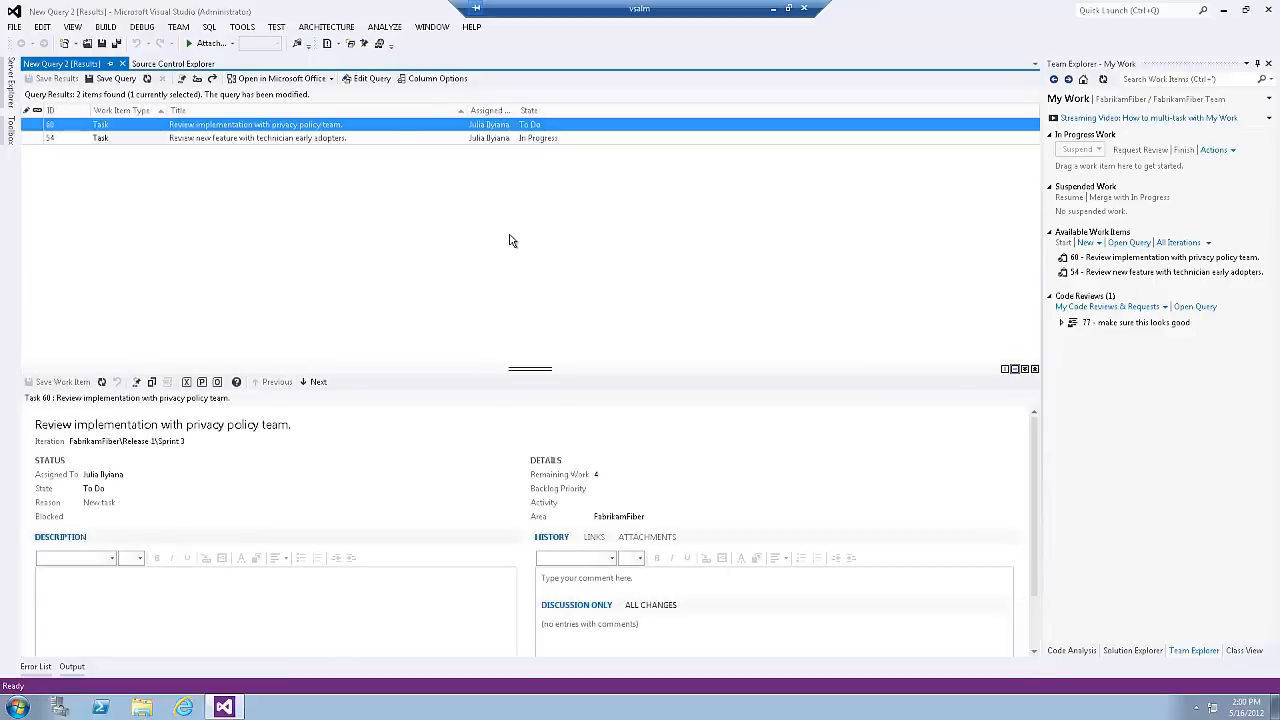
click(356, 85)
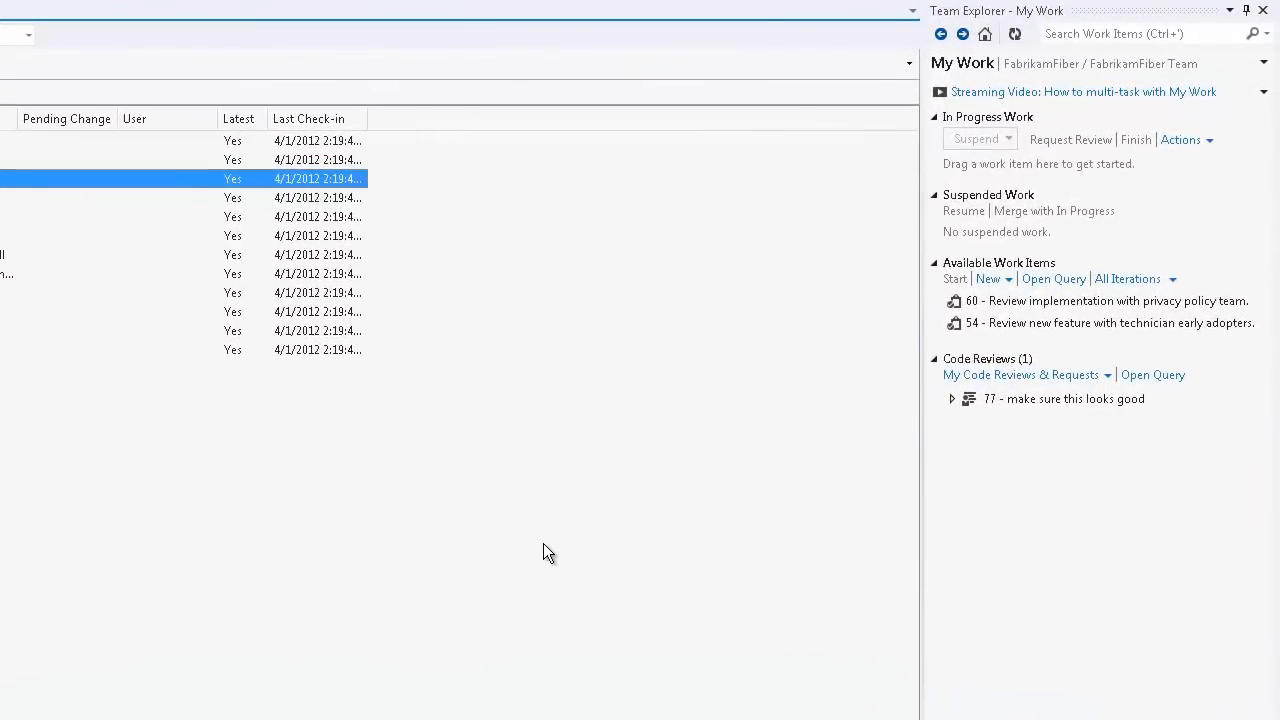
Step: Add available work item 54, "Review new feature with technician early adopters", to In Progress
right_click(1056, 322)
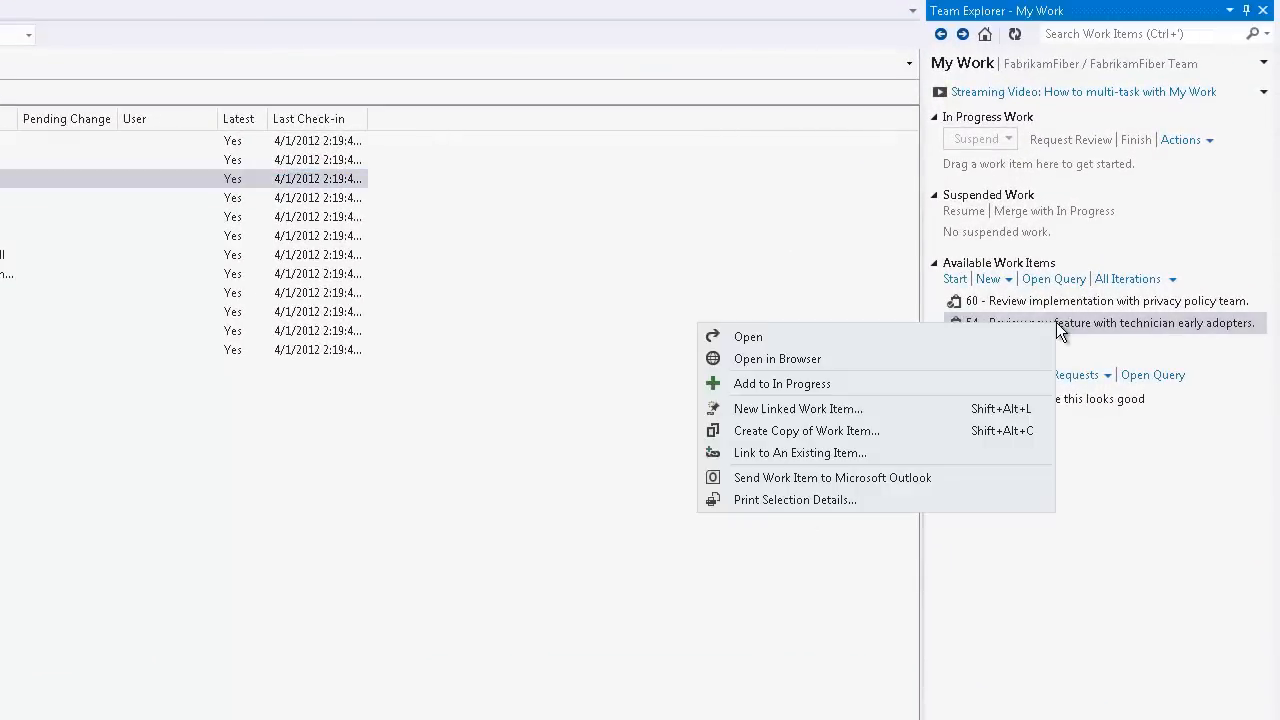
click(920, 380)
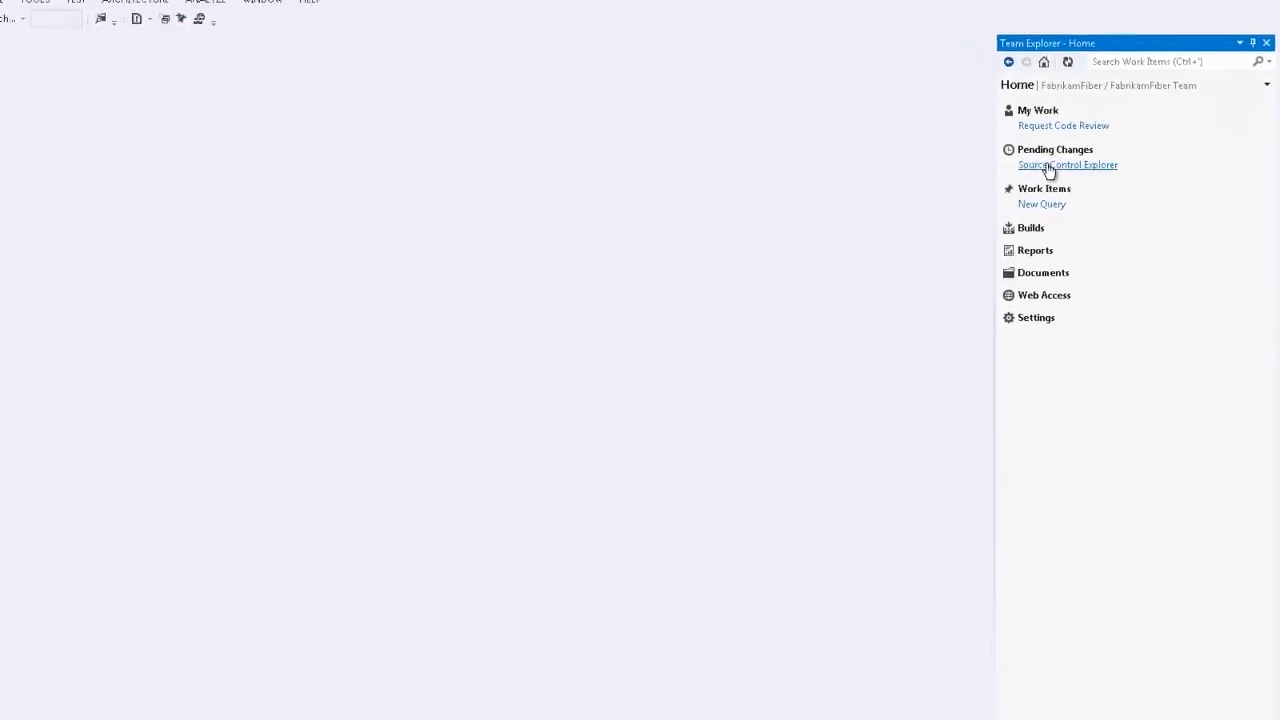
Step: Open the FabrikamFiber.CallCenter.sln solution from the Dev branch in source control and show its projects in Solution Explorer
click(1048, 167)
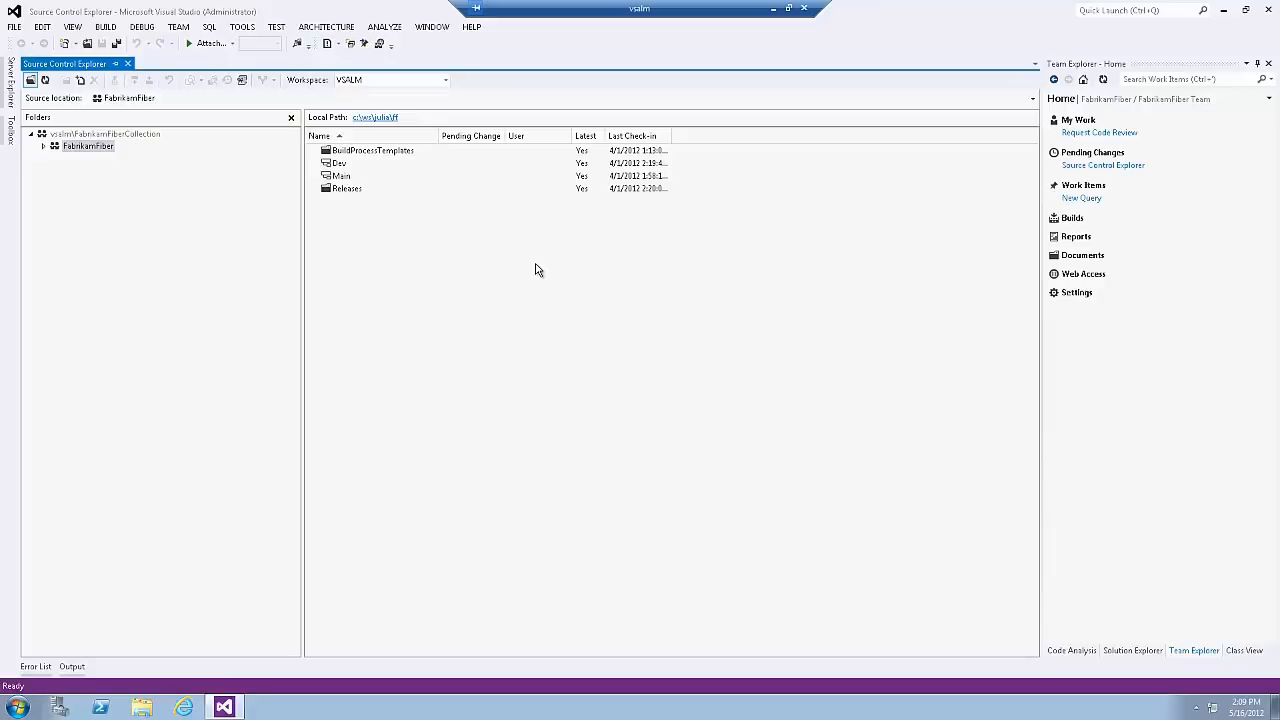
double_click(339, 165)
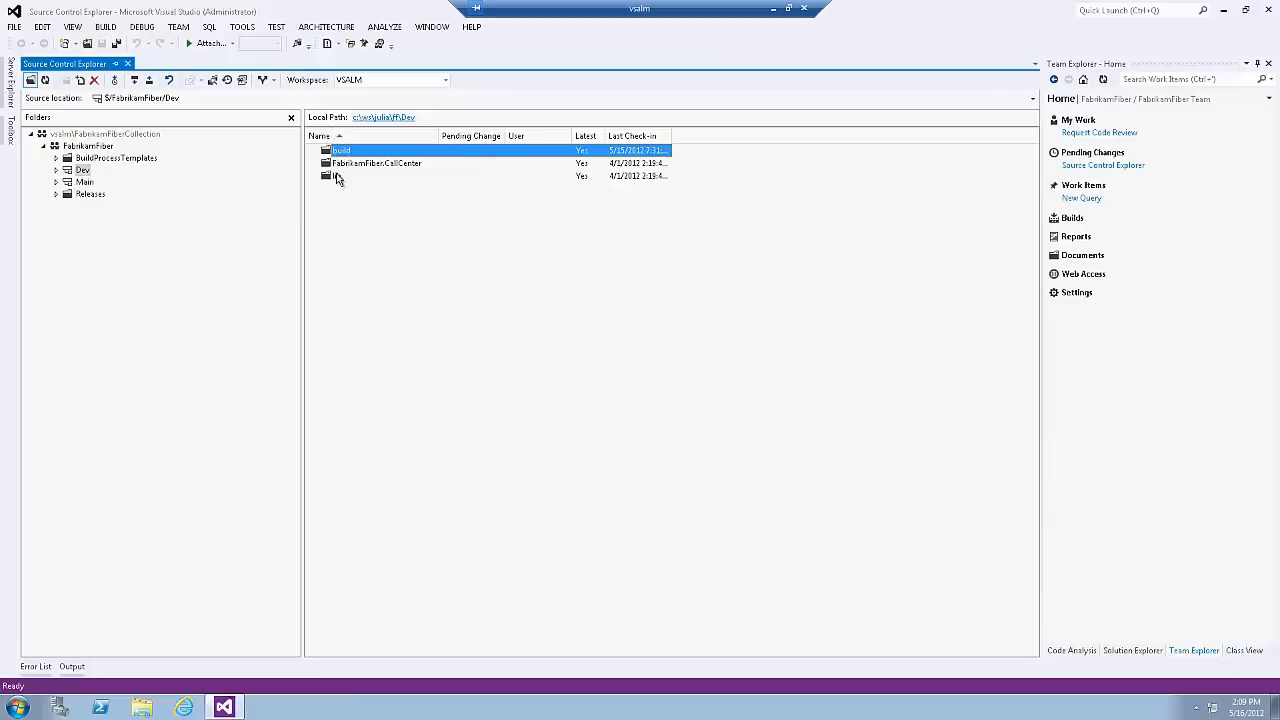
double_click(345, 165)
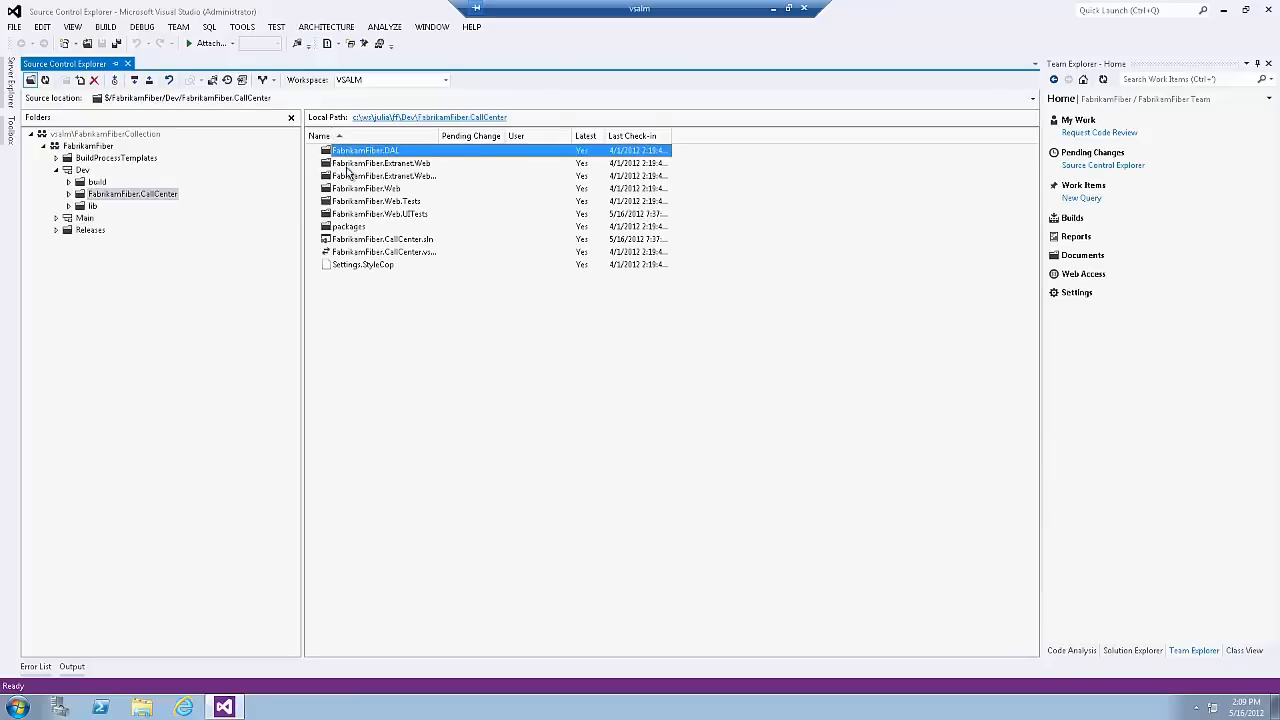
click(396, 247)
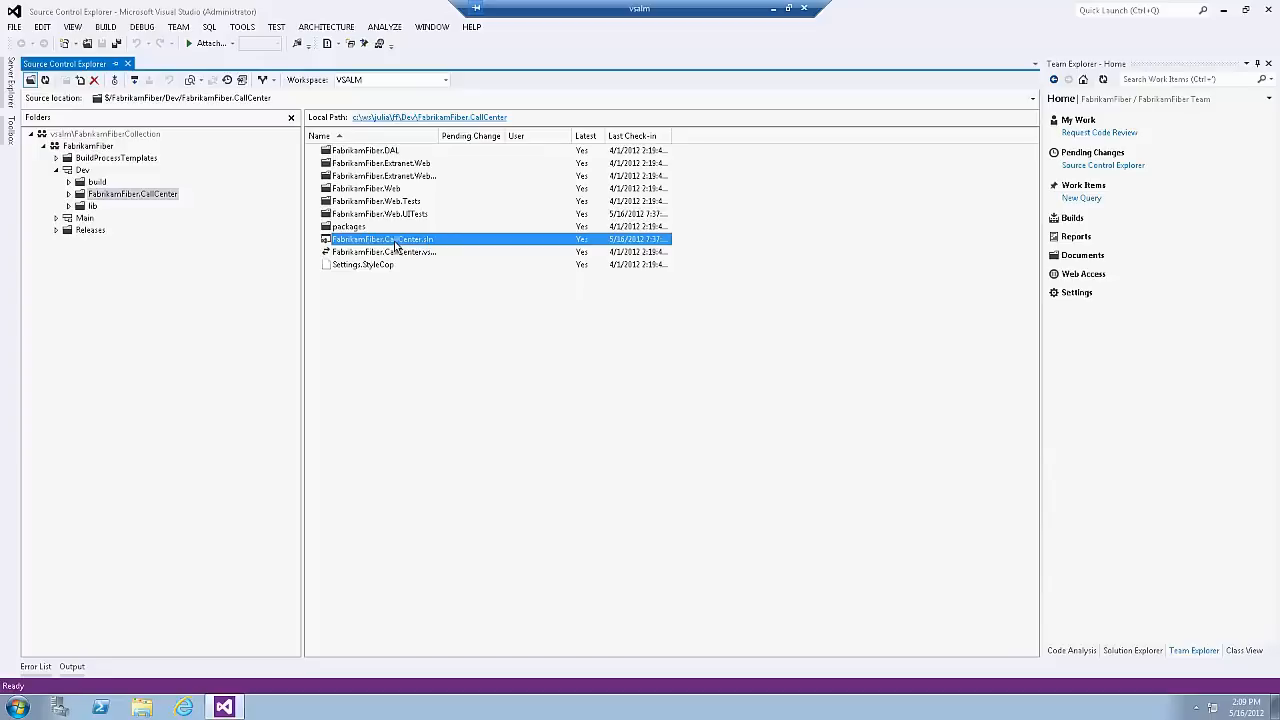
double_click(395, 243)
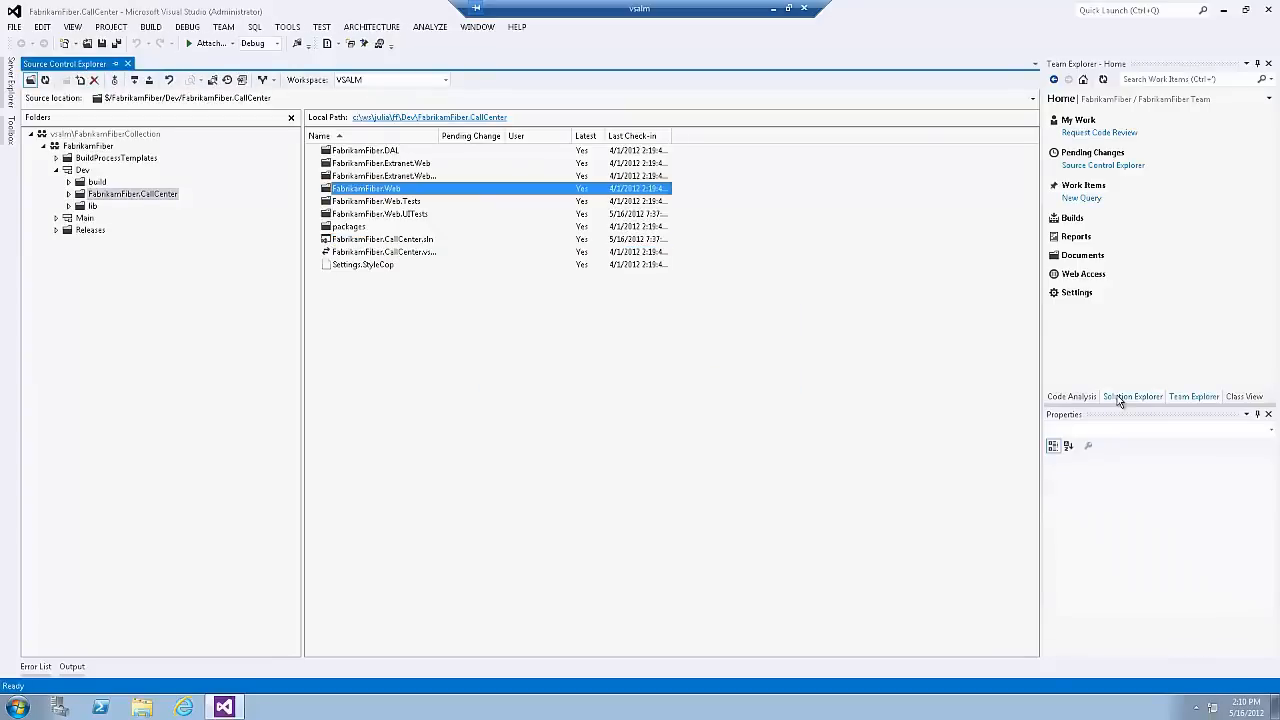
click(1119, 397)
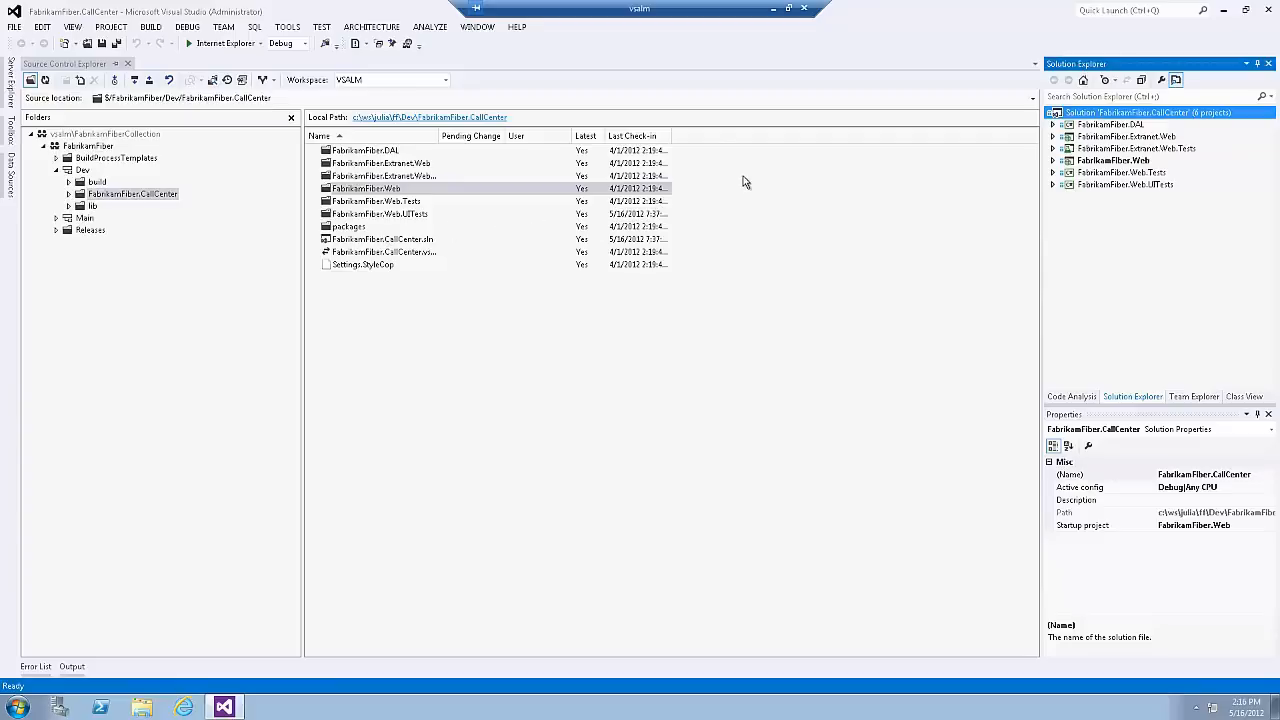
Step: Search Quick Launch for "workspaces" and open the workspace management dialog
click(1121, 9)
text(w)
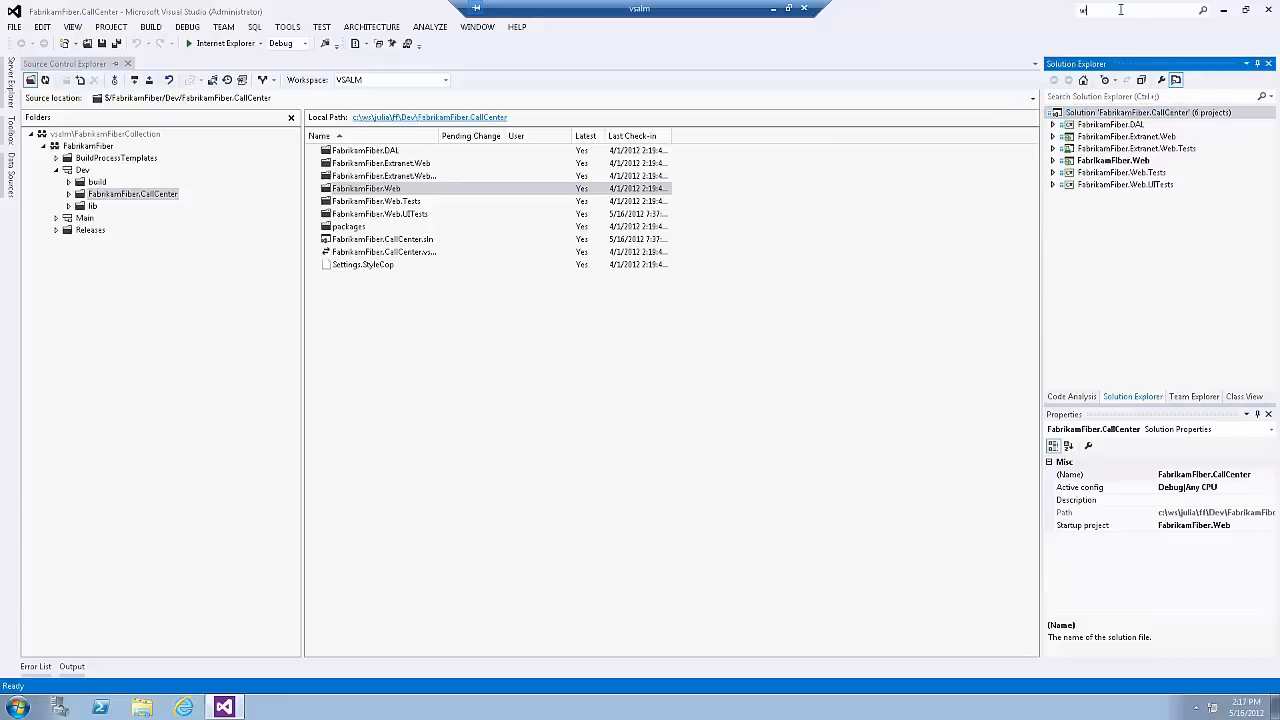
text(orkspaces)
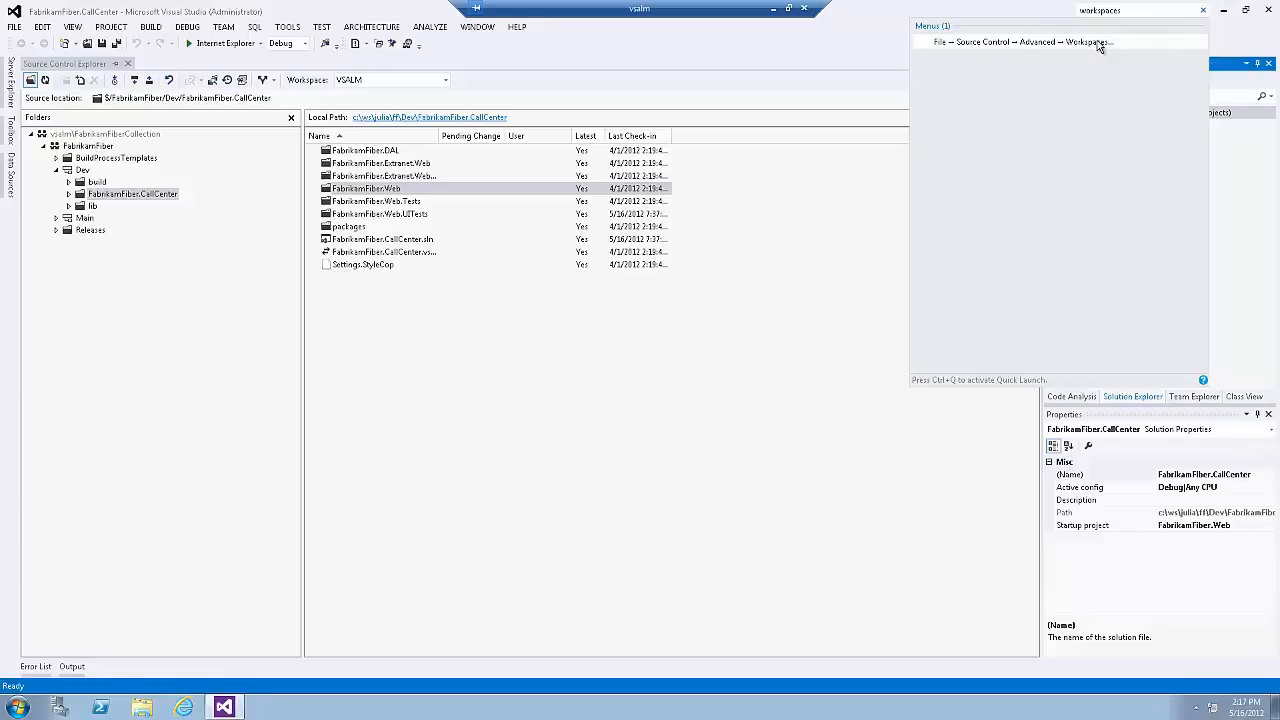
click(1098, 42)
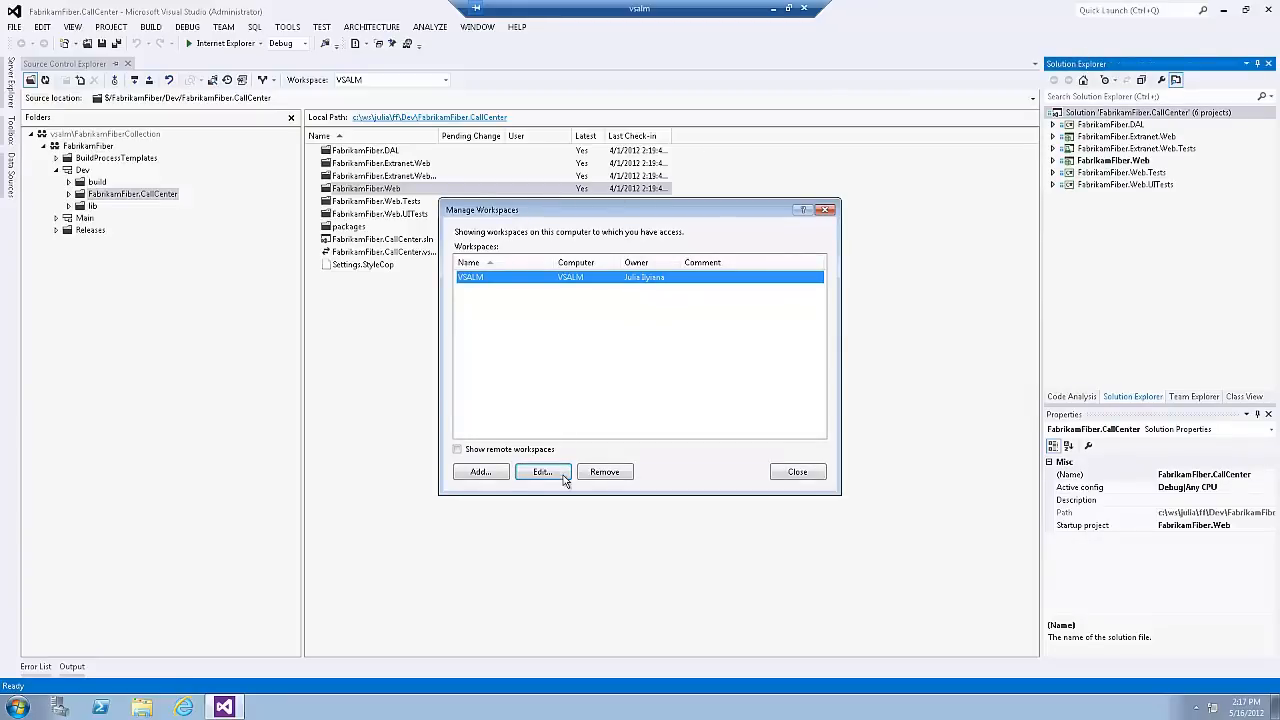
Step: View the advanced settings for adding a workspace and leave workspace management without adding one
click(480, 472)
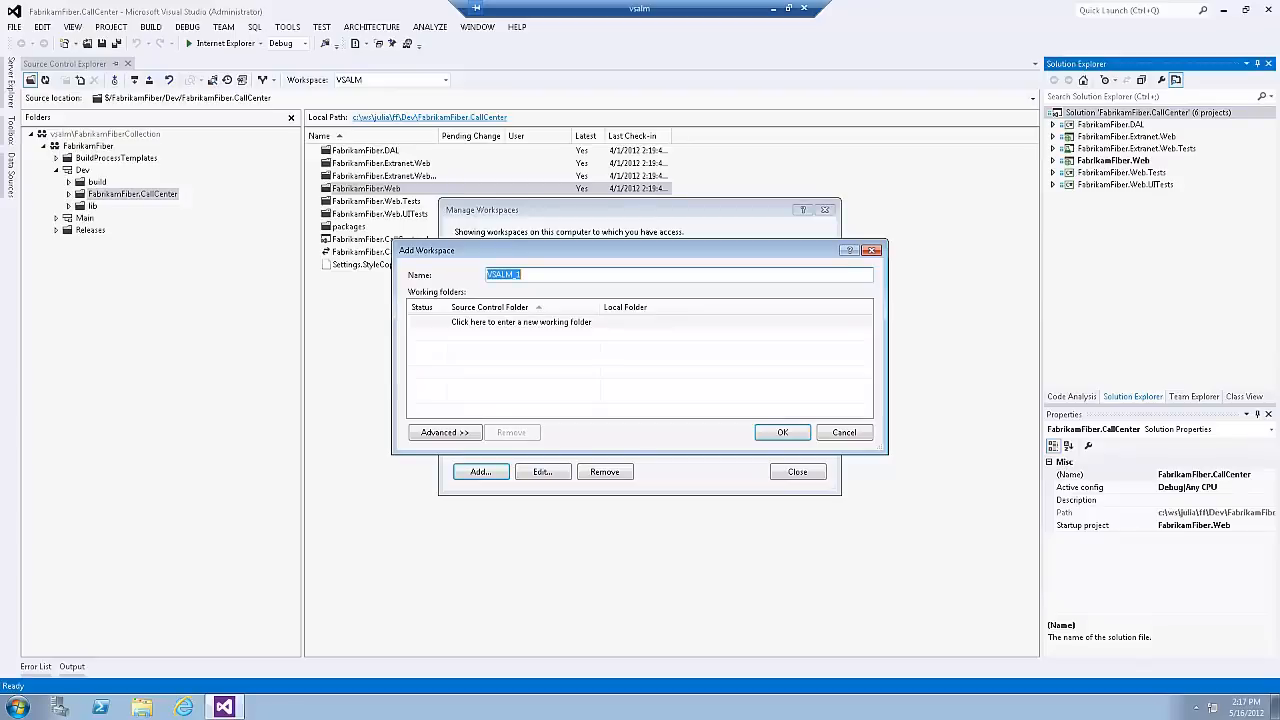
click(445, 432)
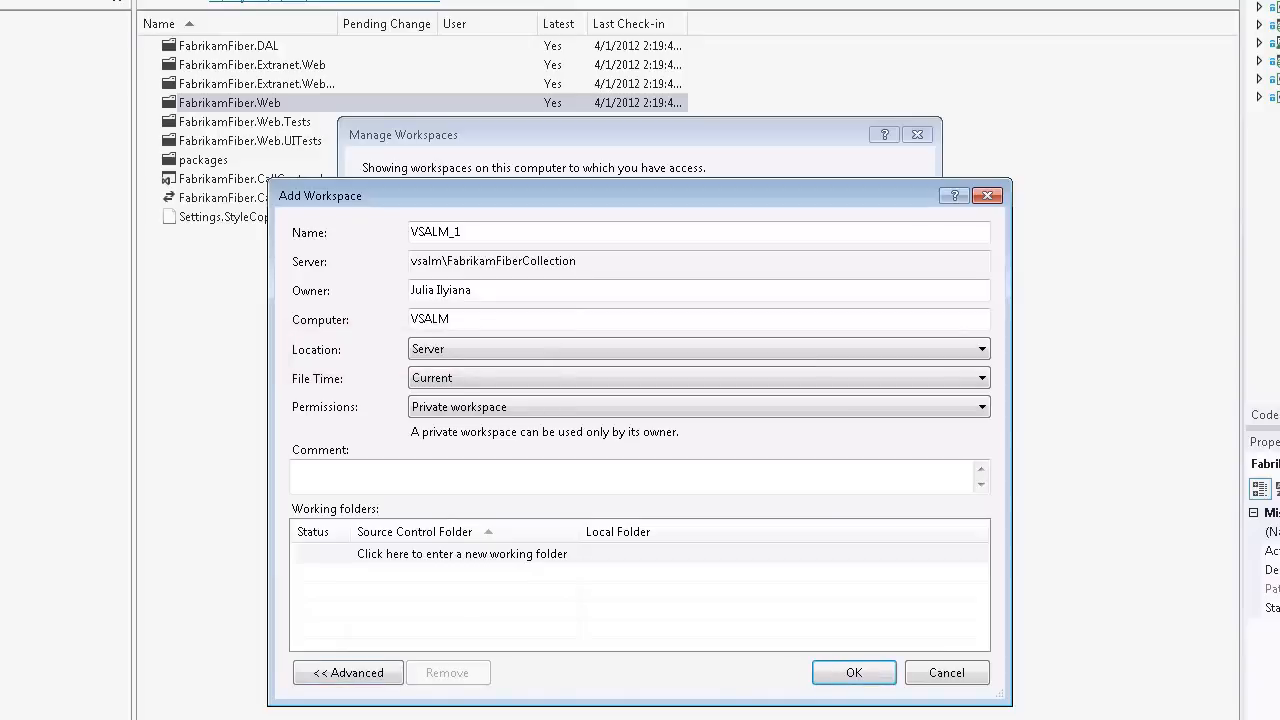
click(966, 676)
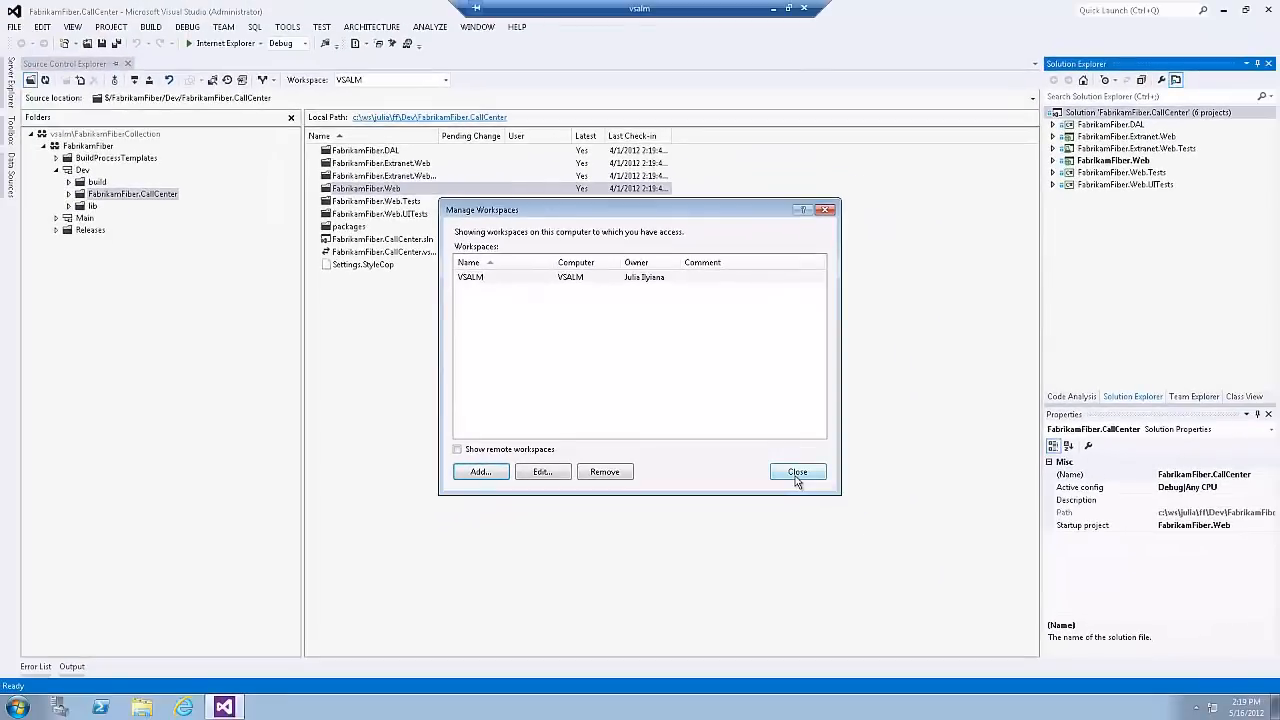
click(797, 476)
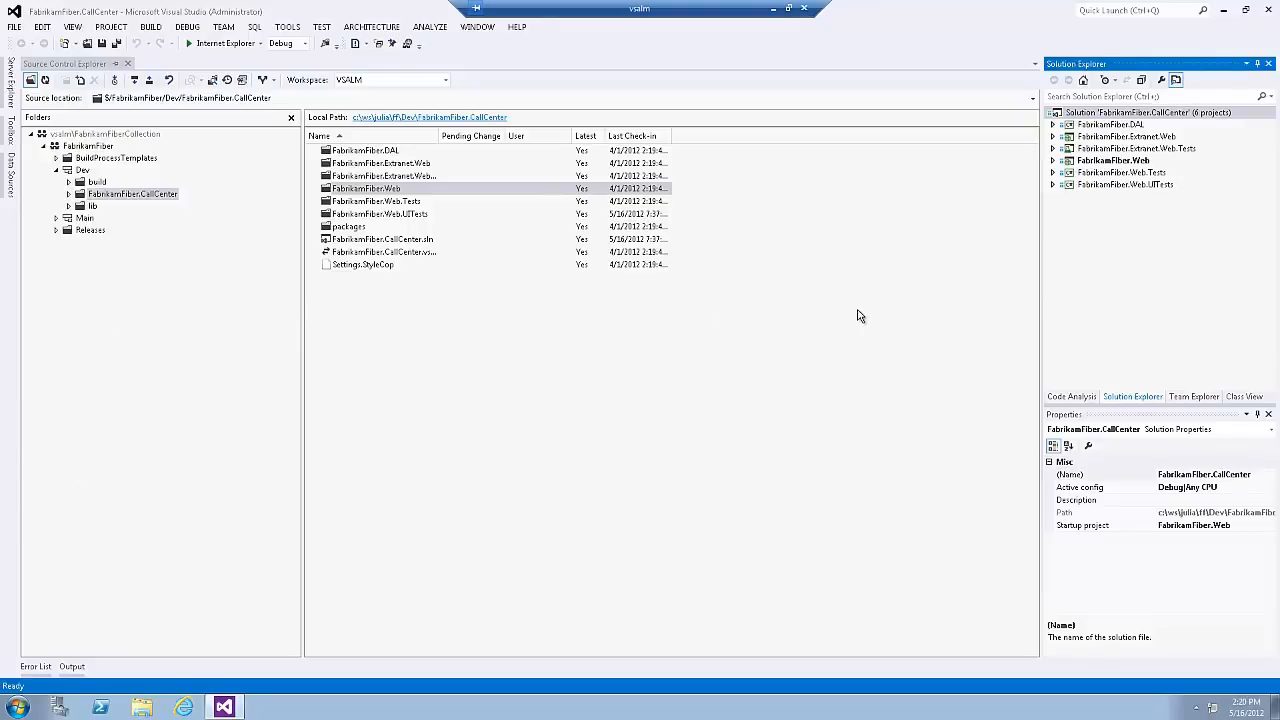
Step: Expand the Content folder of the FabrikamFiber.Web project and open its fullcalendar.css file
click(1053, 161)
click(1065, 209)
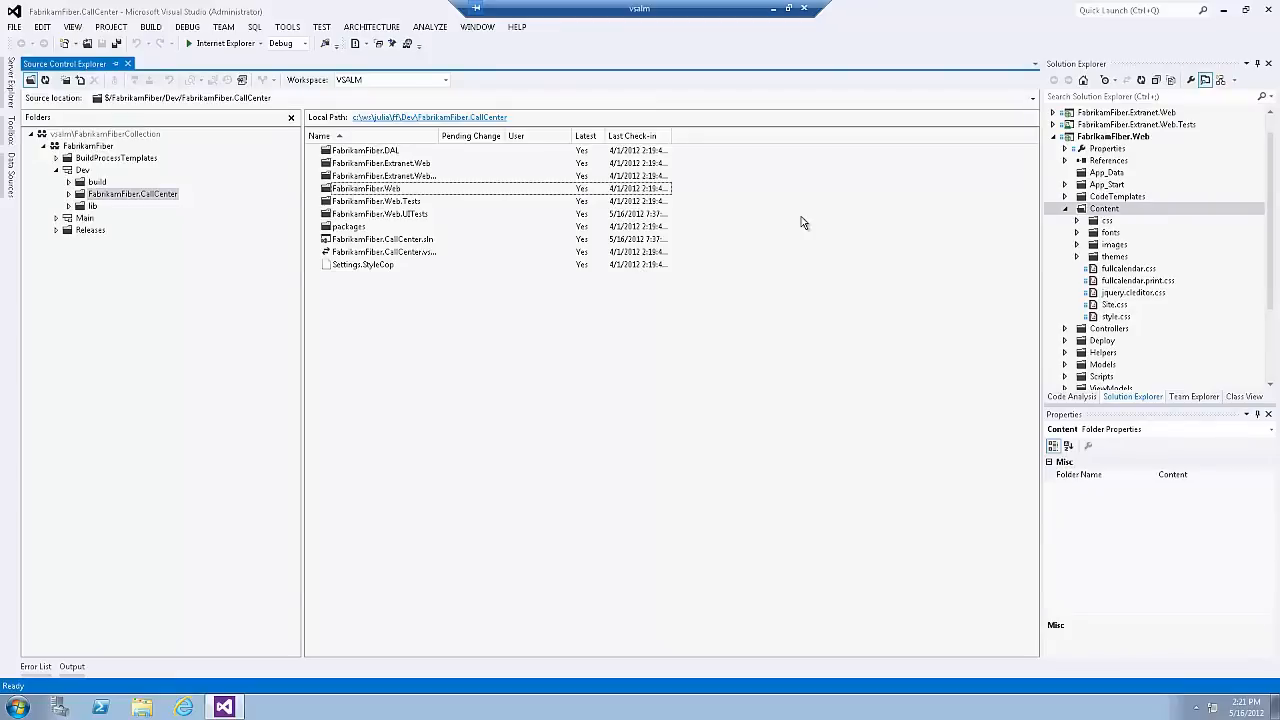
double_click(1112, 270)
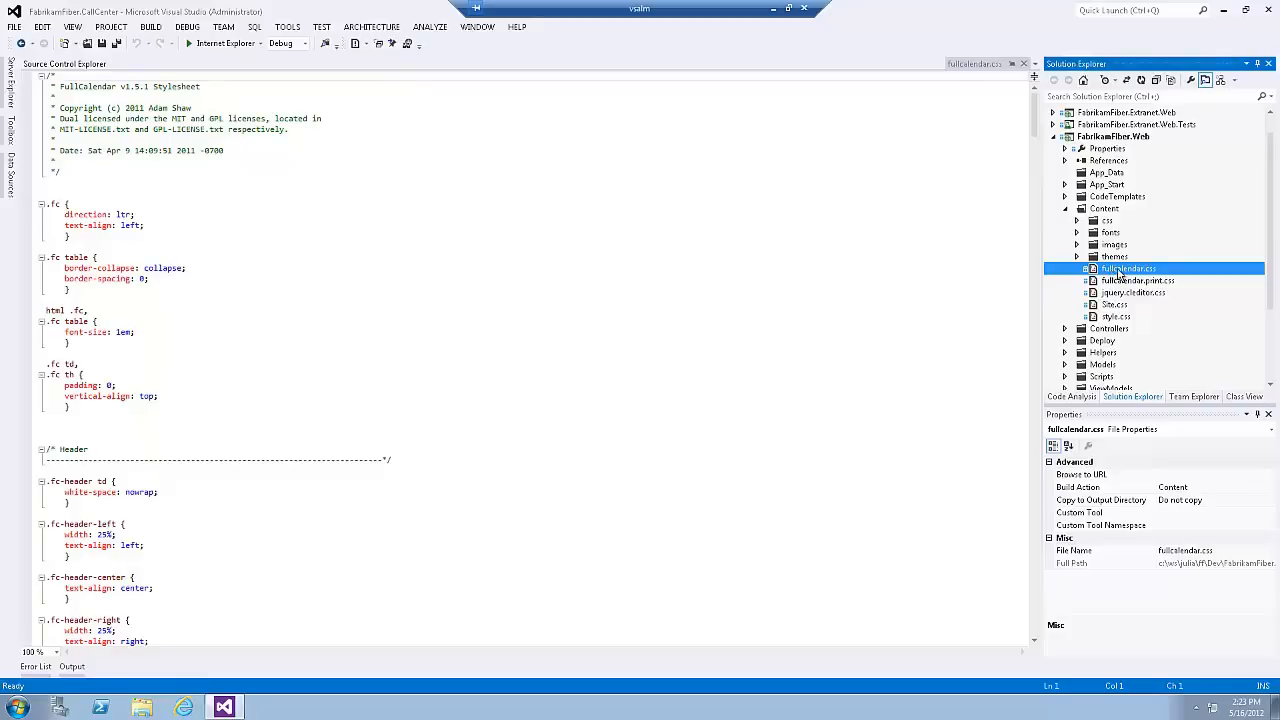
Step: Preview the stylesheets fullcalendar.print.css, jquery.cleditor.css and Site.css in the Content folder, ending on jquery.cleditor.css
click(1120, 281)
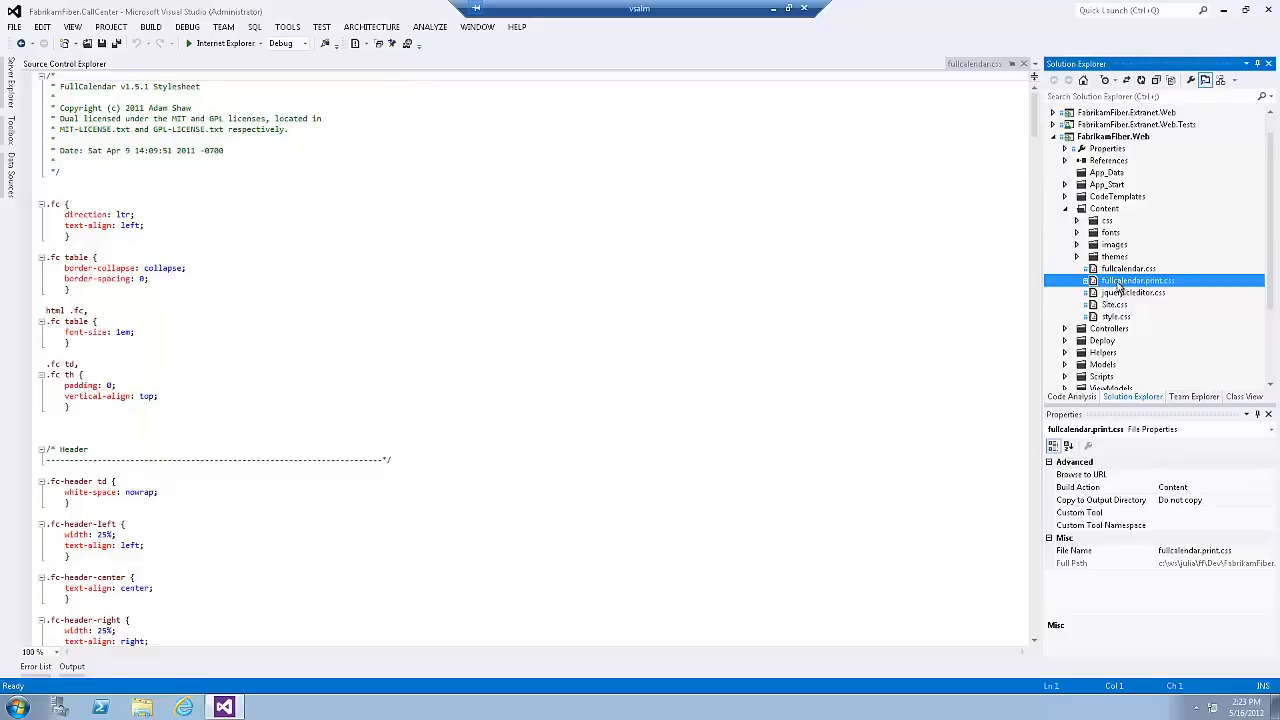
click(1117, 293)
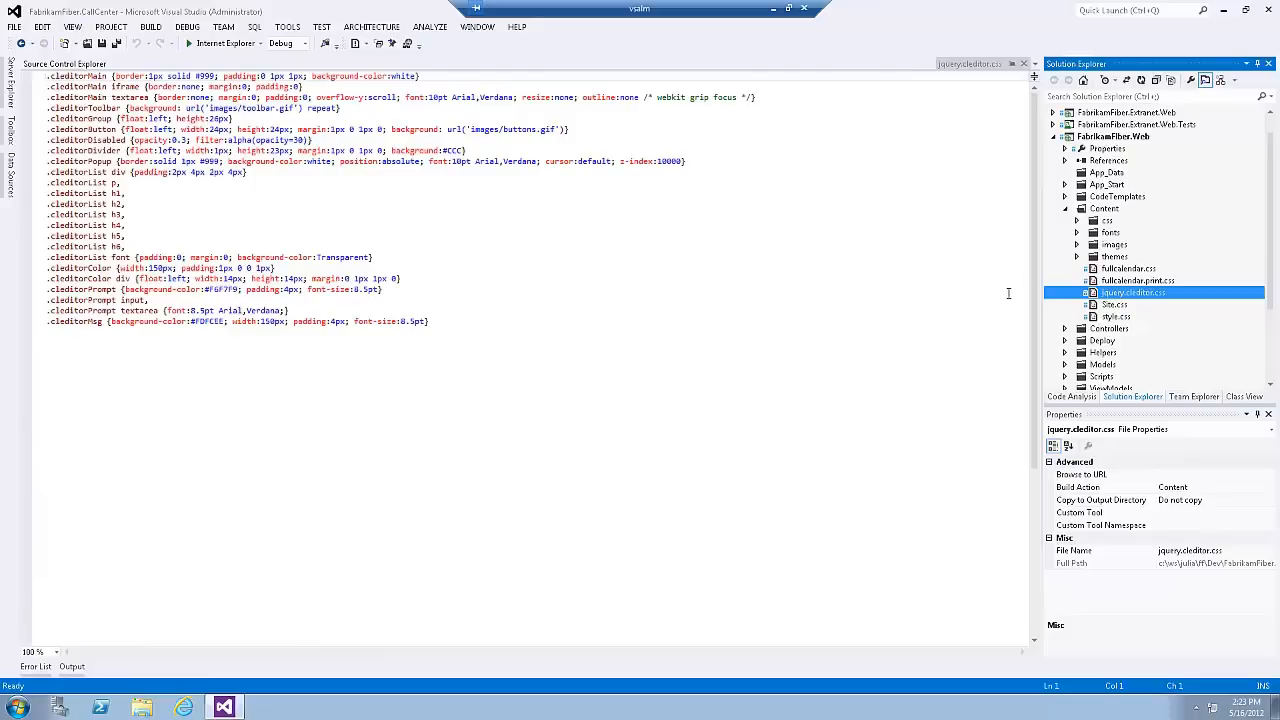
key(Up)
key(Up)
key(Down)
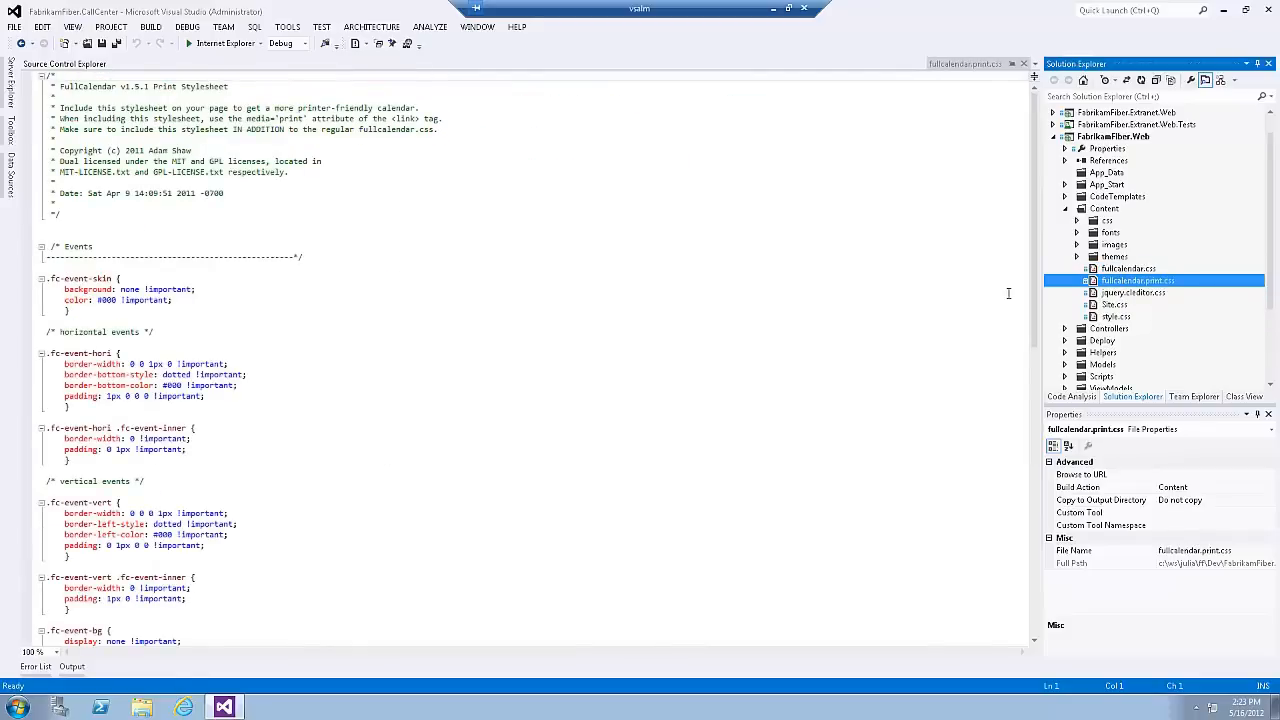
key(Down)
key(Down)
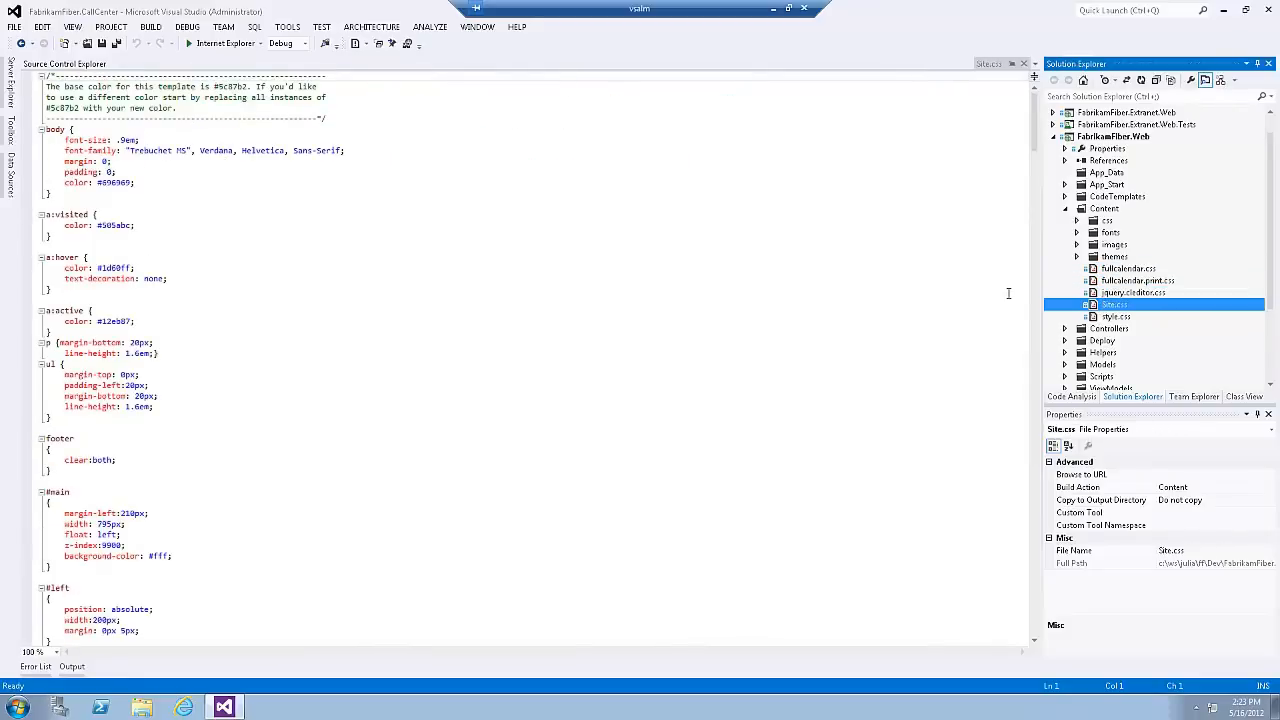
click(1117, 294)
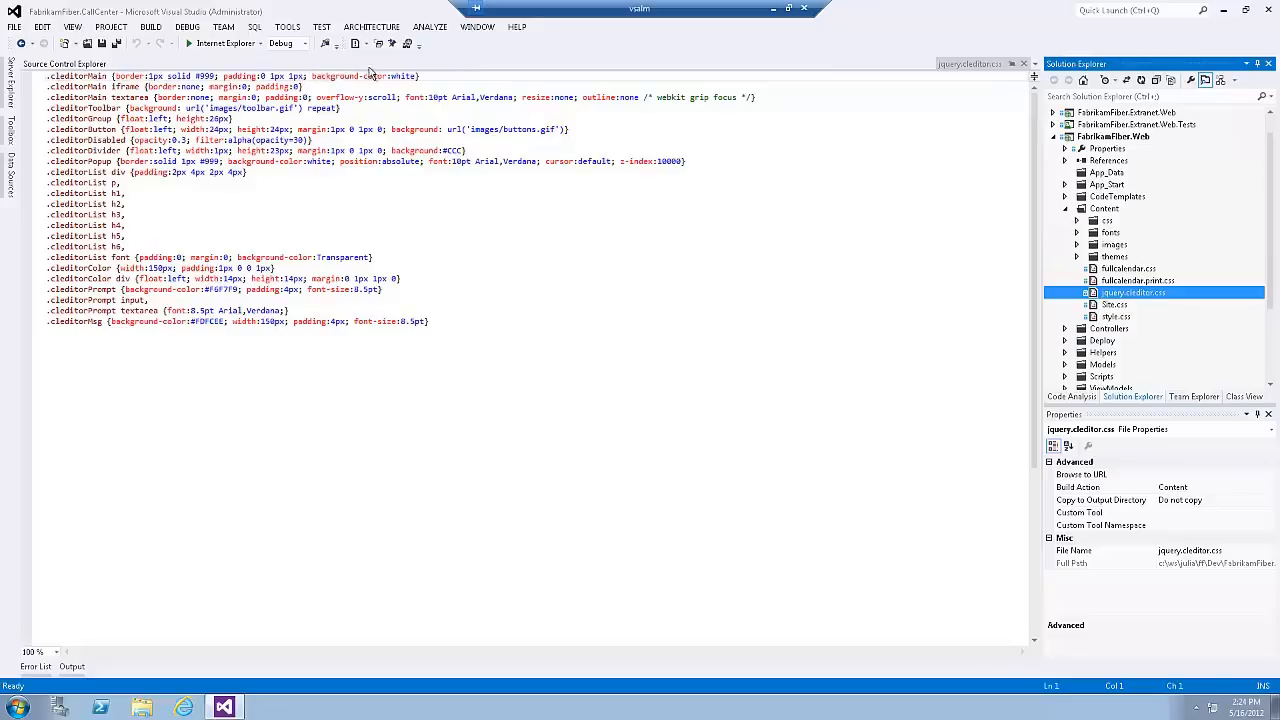
Step: Look over the window layout commands and keep the previewed jquery.cleditor.css open as a regular document
click(476, 28)
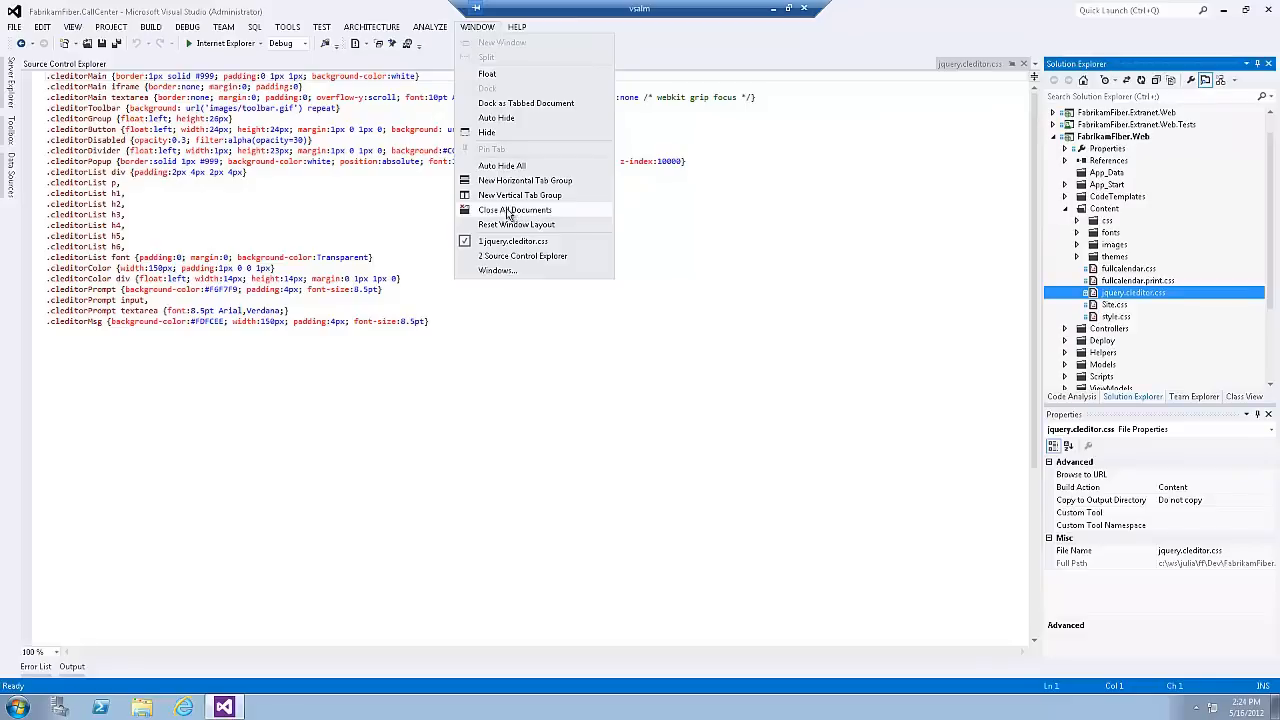
click(330, 212)
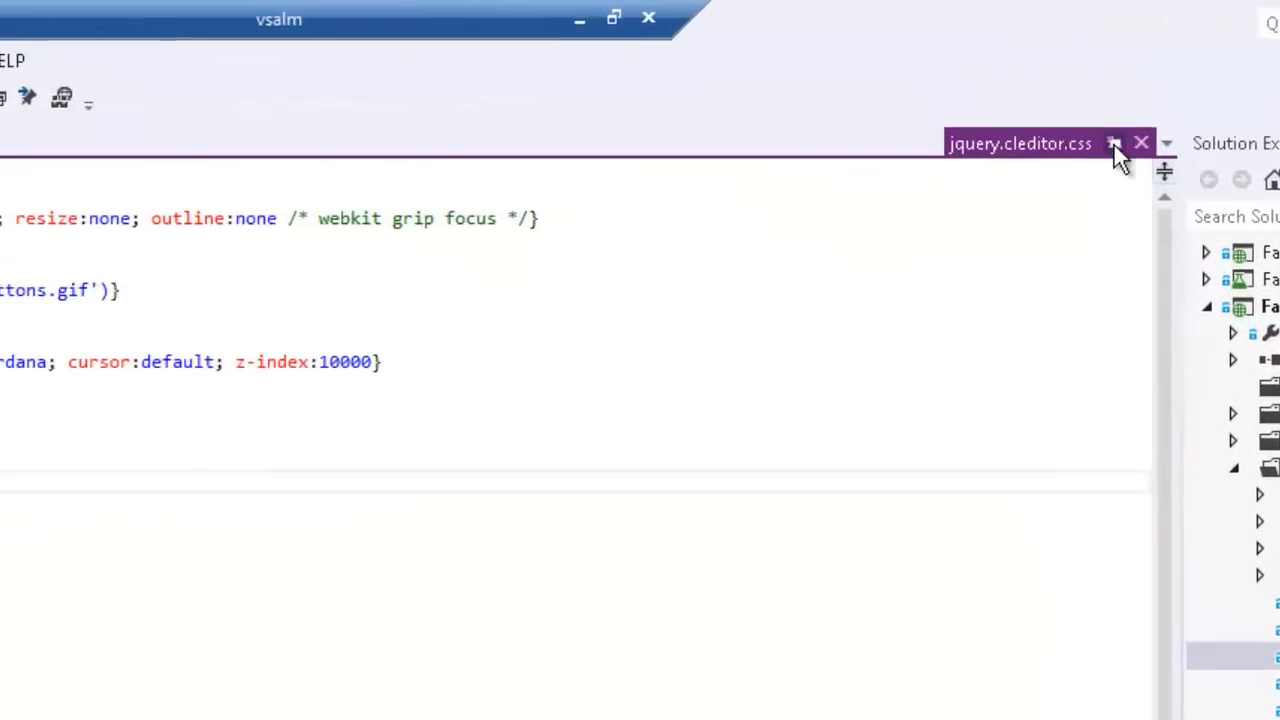
click(1113, 144)
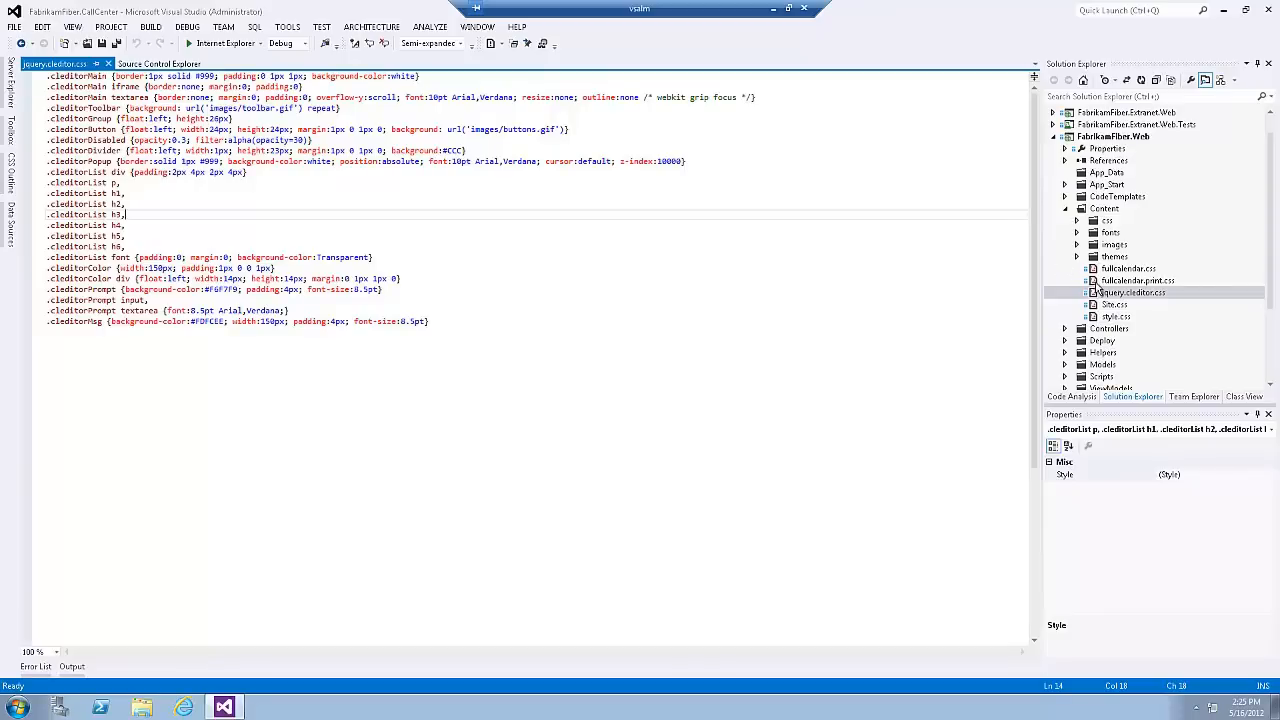
Step: Open fullcalendar.print.css for editing and add the comment /*some comments*/ below the "horizontal events" comment
click(1135, 281)
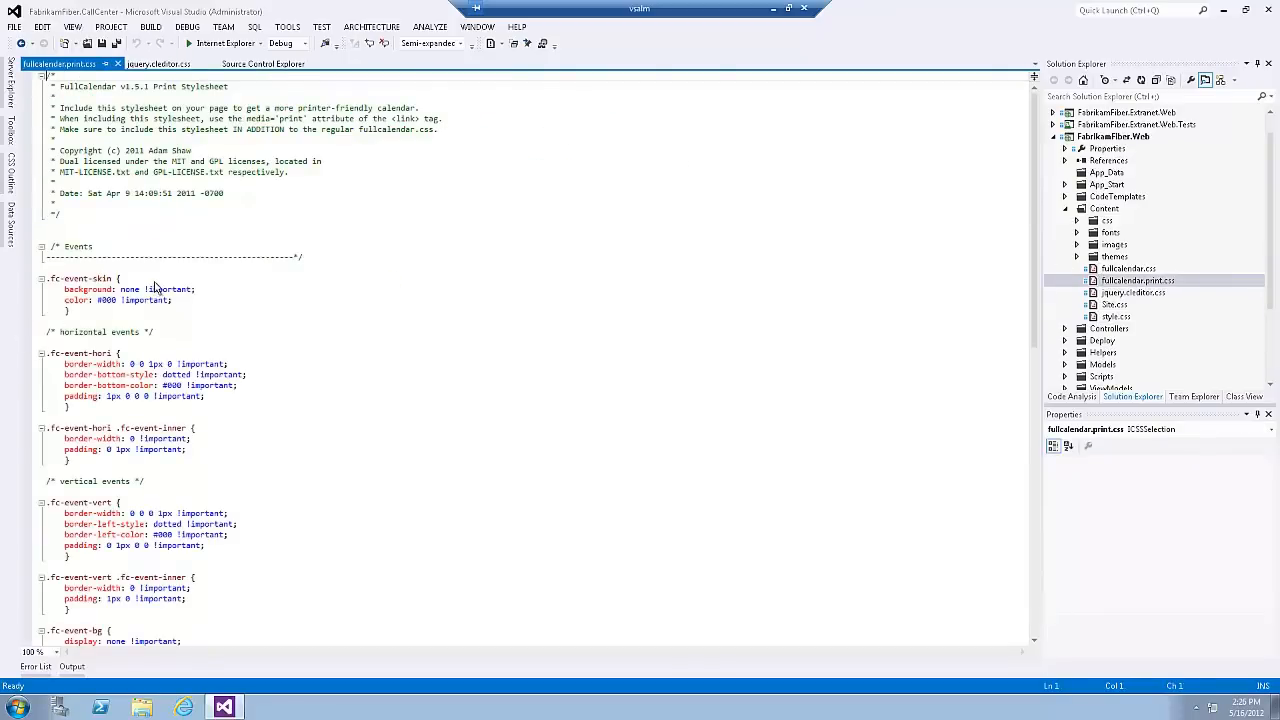
click(113, 341)
text(/*)
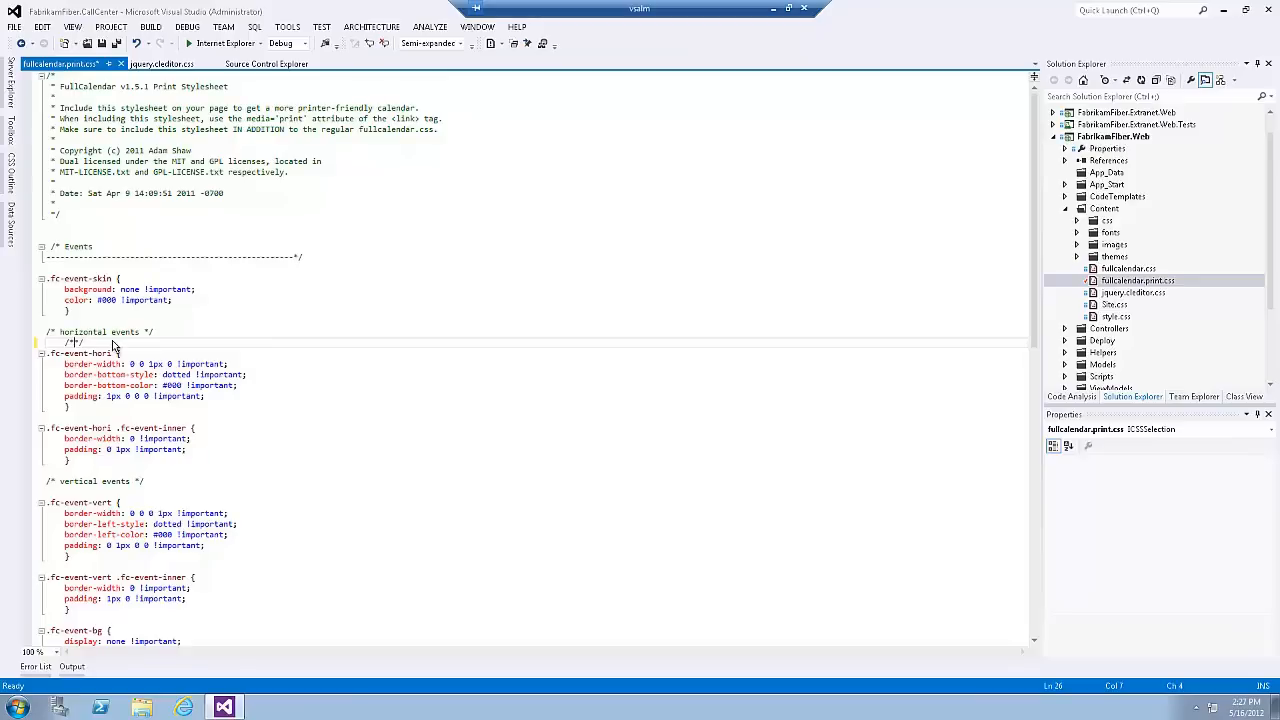
text(some contents)
Step: Switch to Internet Information Services (IIS) Manager and stop the Team Foundation Server website on the VSALM server
click(16, 708)
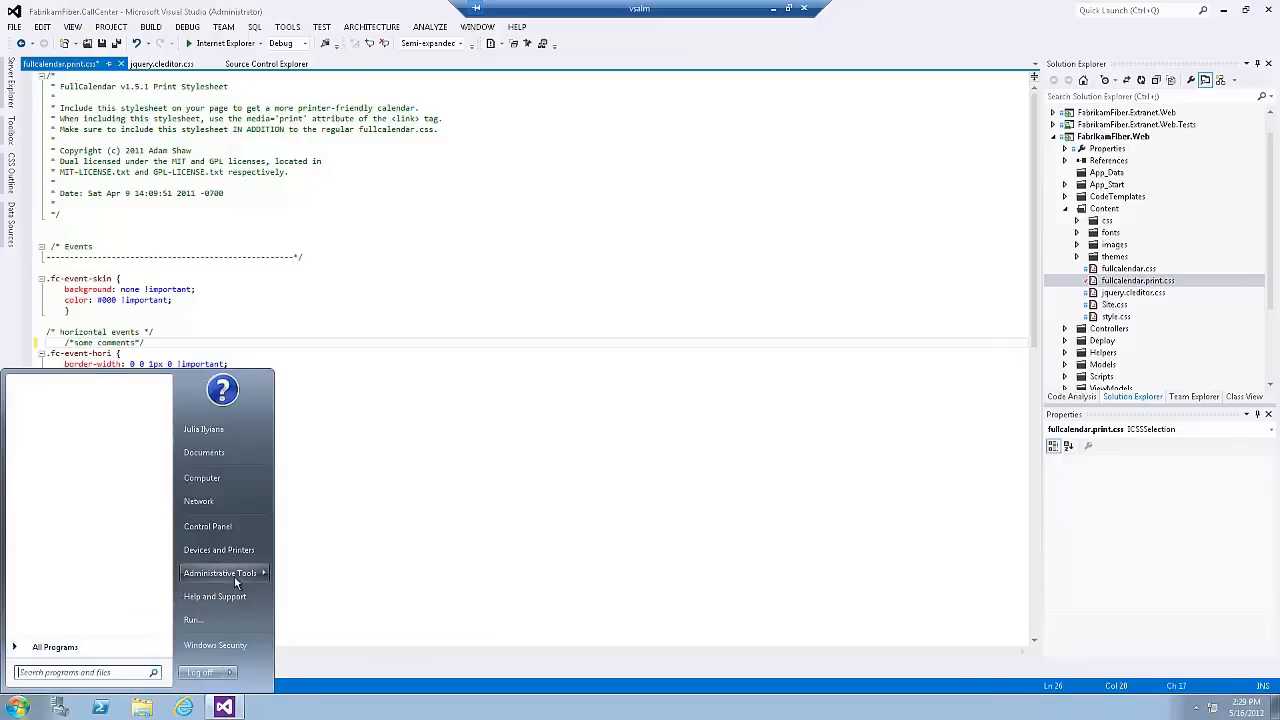
mouse_move(238, 578)
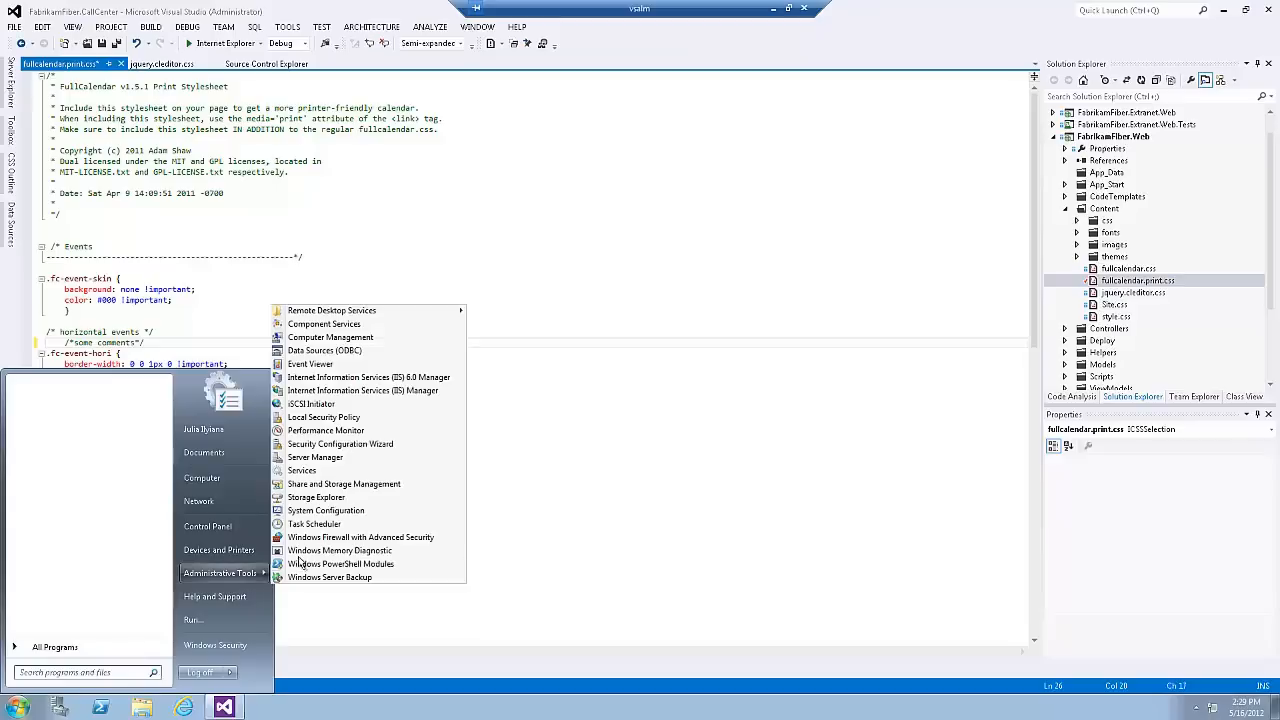
click(400, 391)
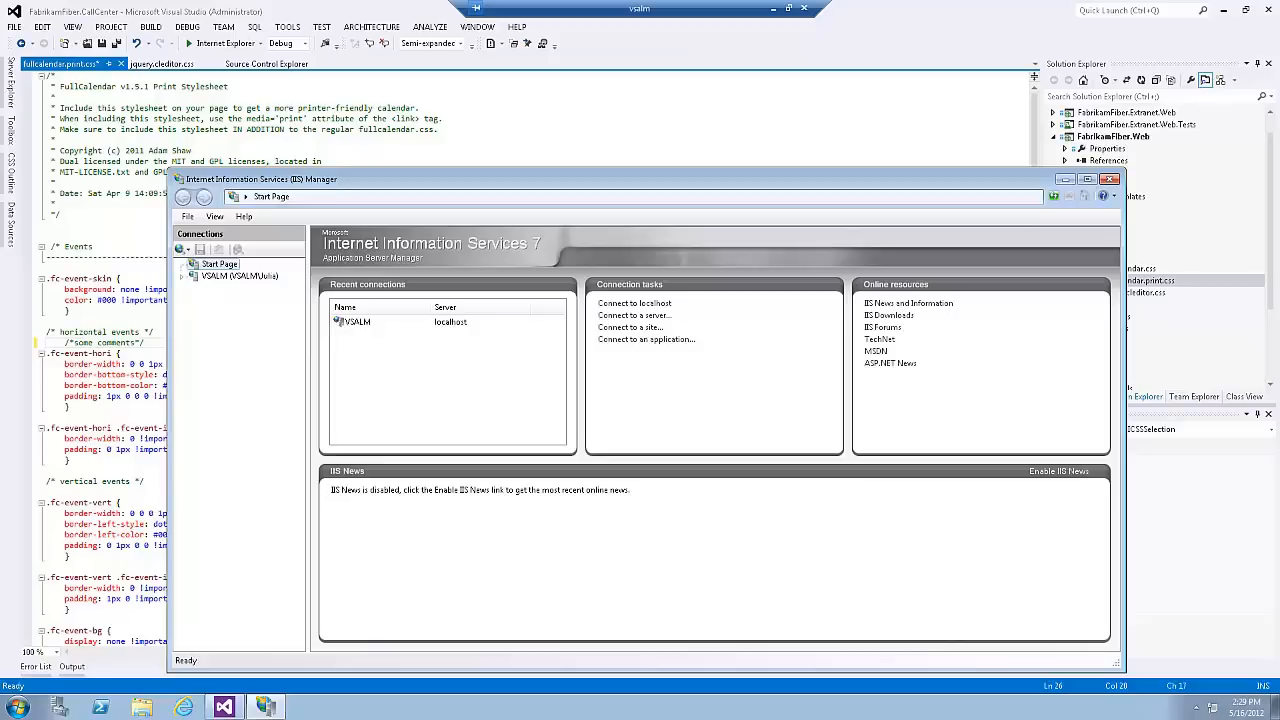
click(182, 277)
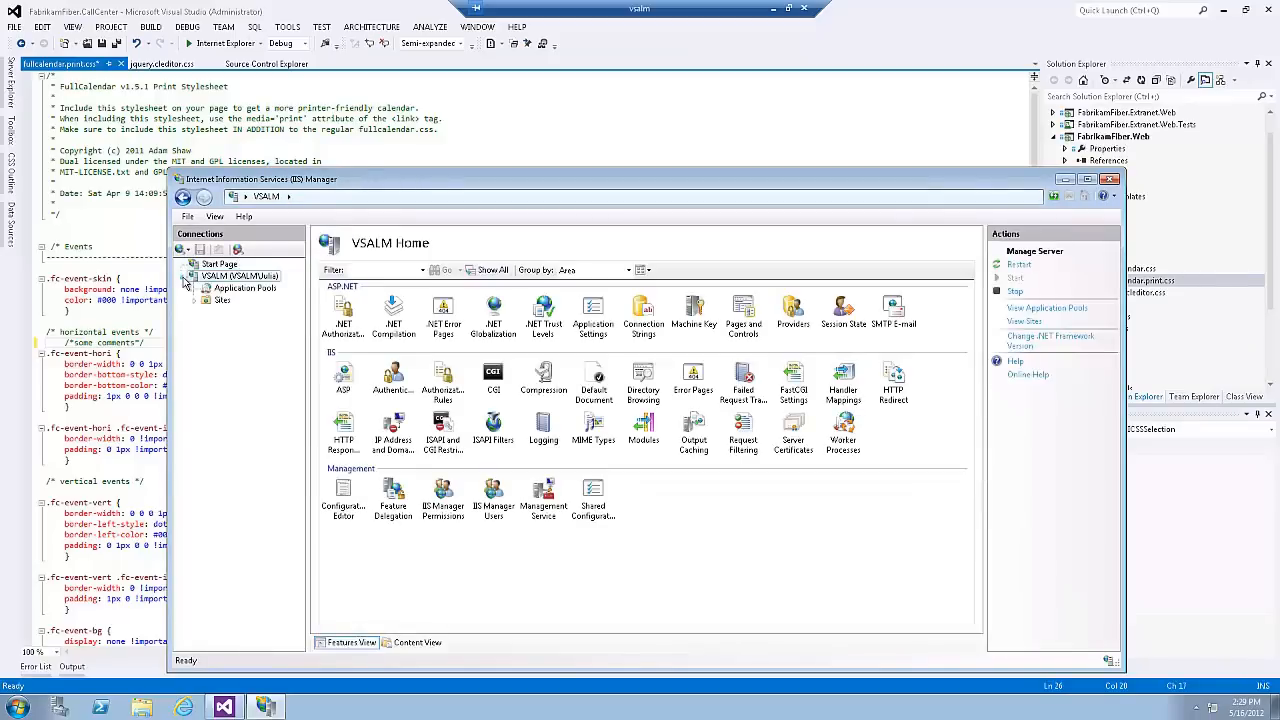
click(195, 301)
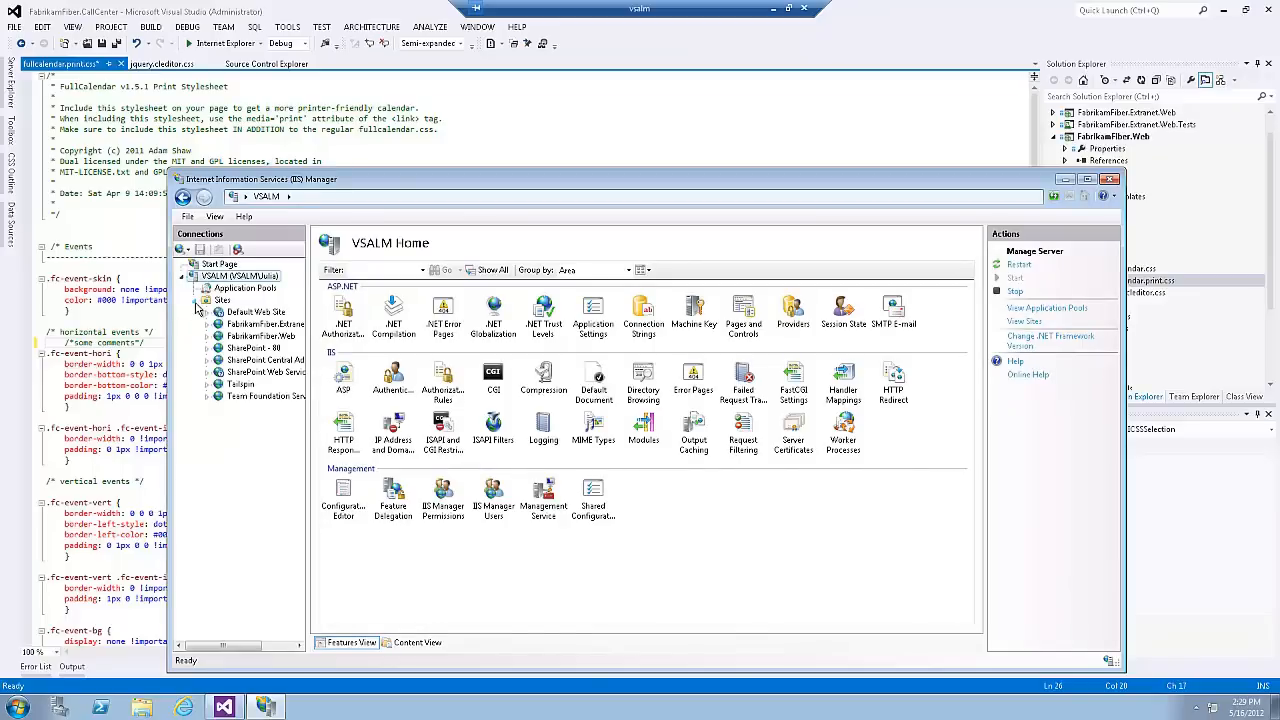
click(250, 396)
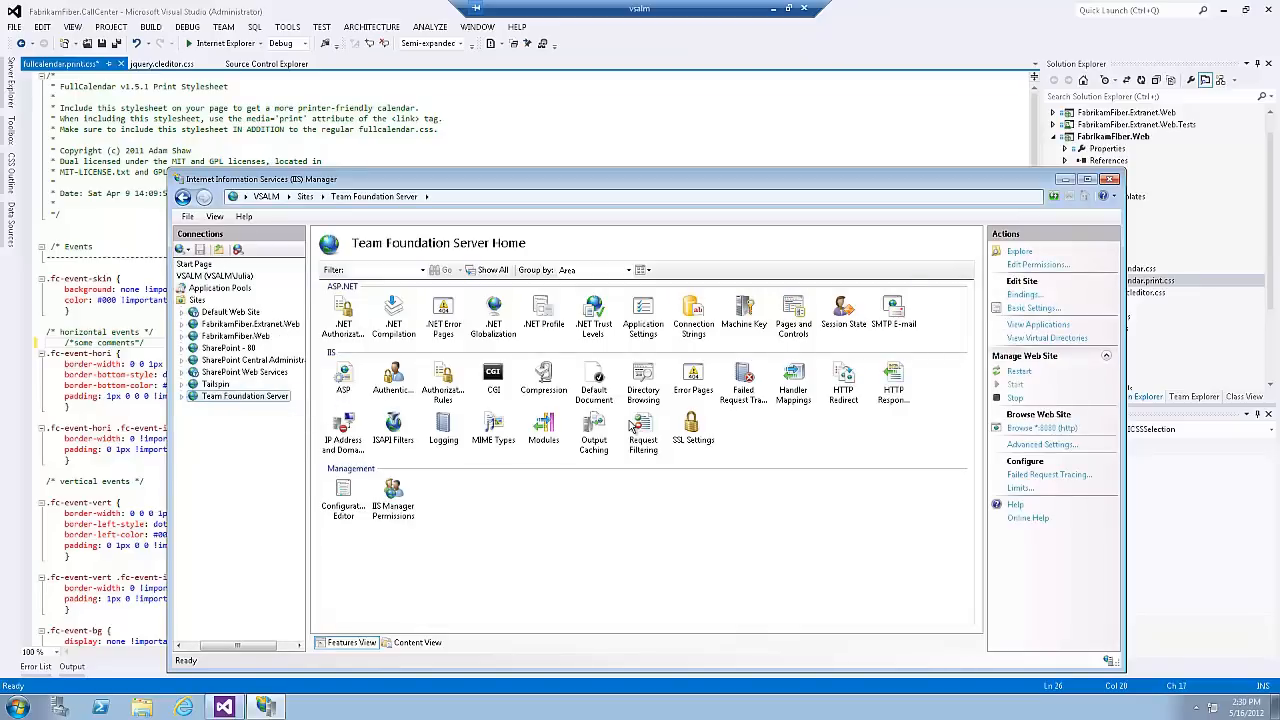
click(1015, 399)
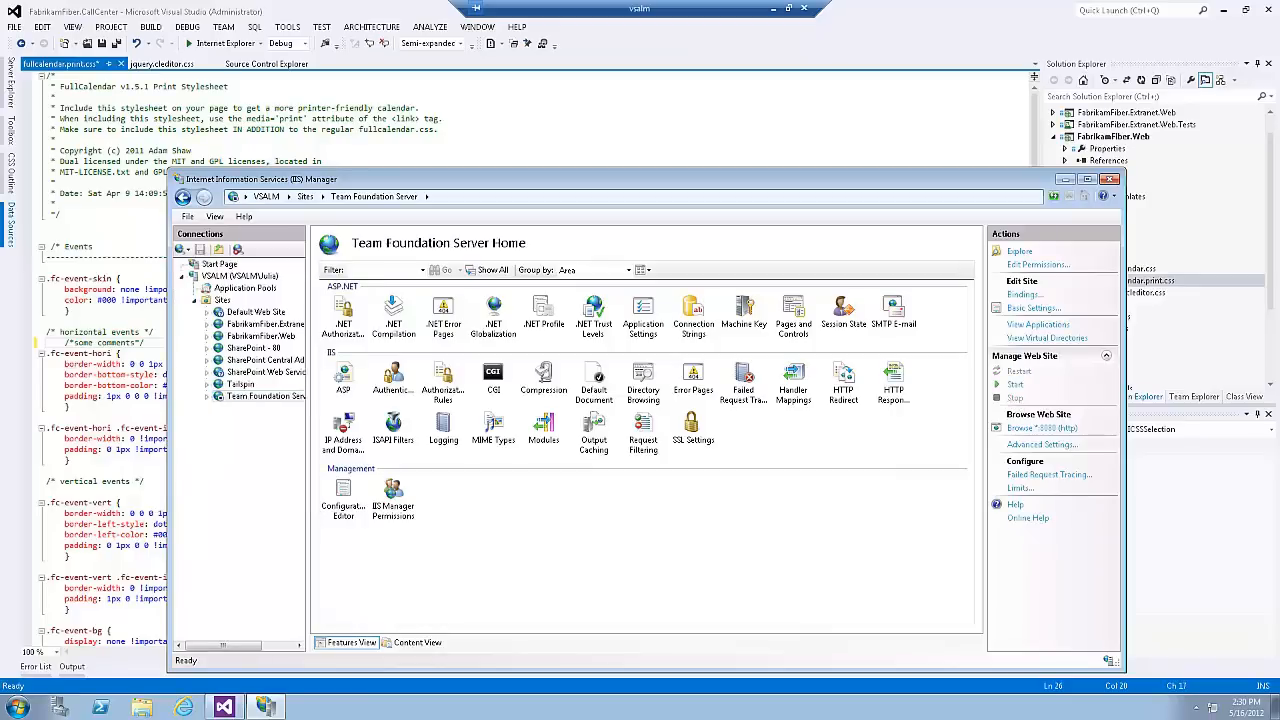
Step: Switch back to Visual Studio and show Source Control Explorer from the Team Explorer home page
click(615, 116)
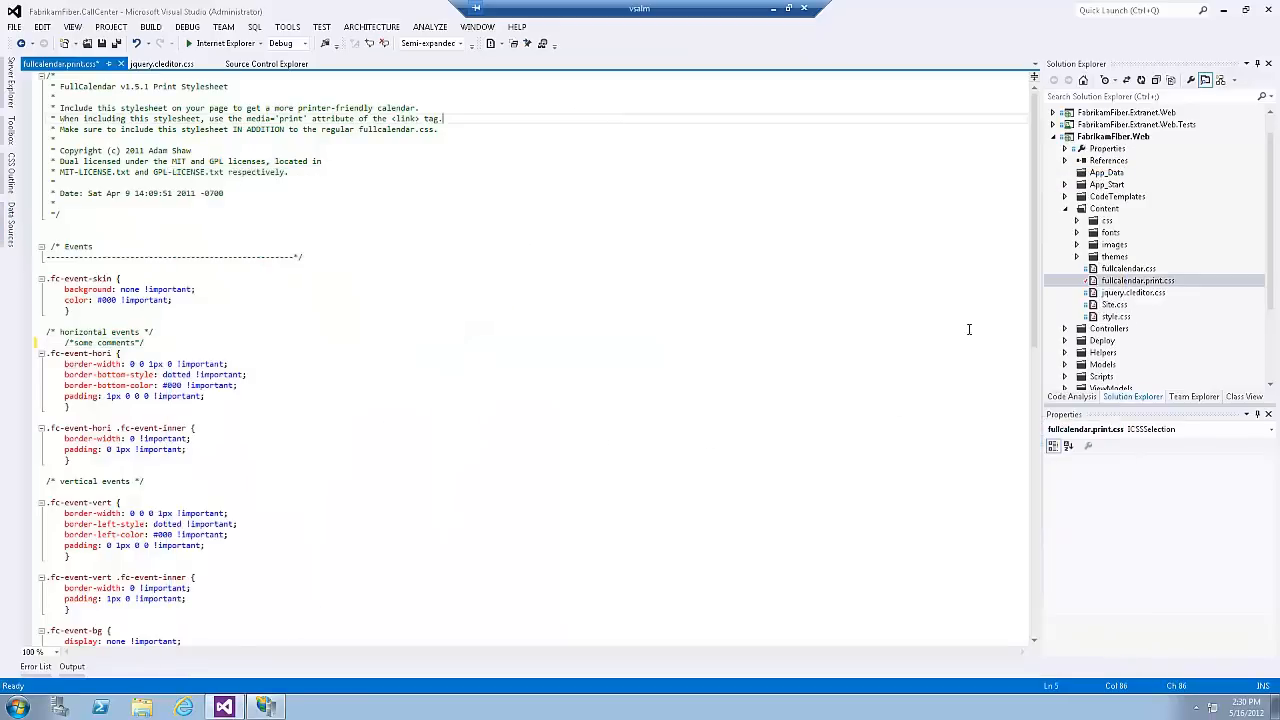
click(1183, 397)
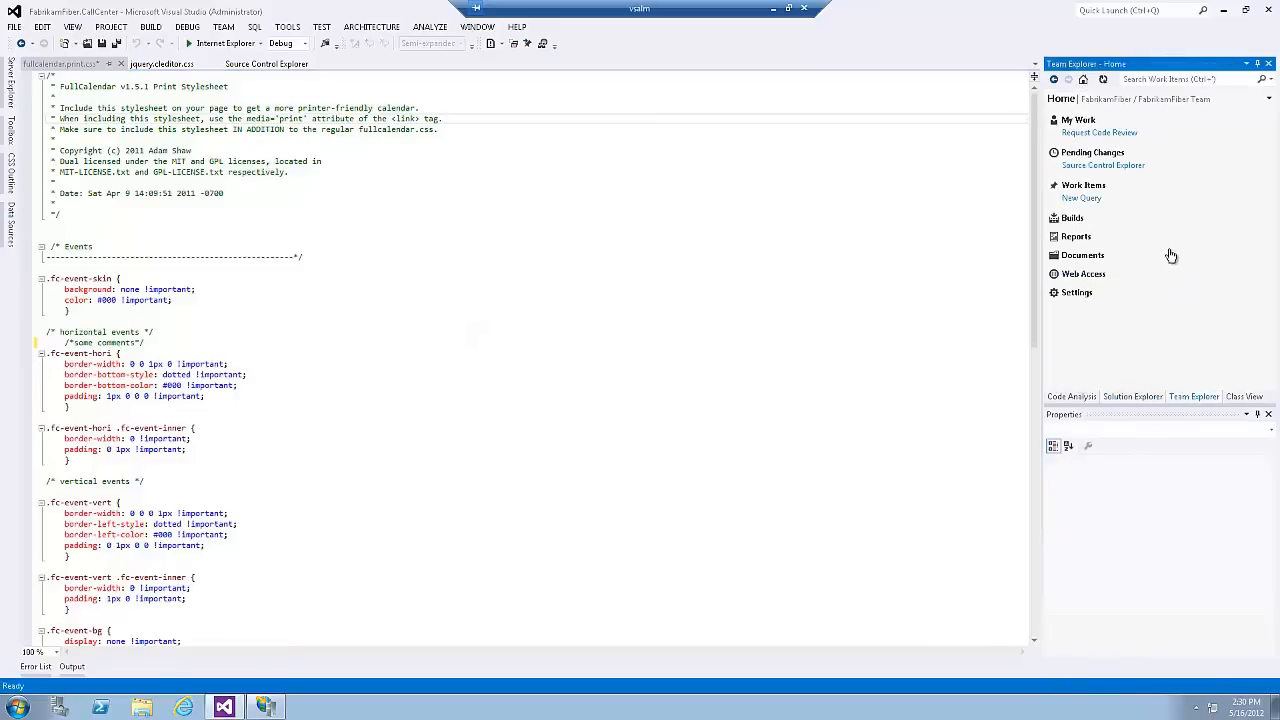
click(1128, 167)
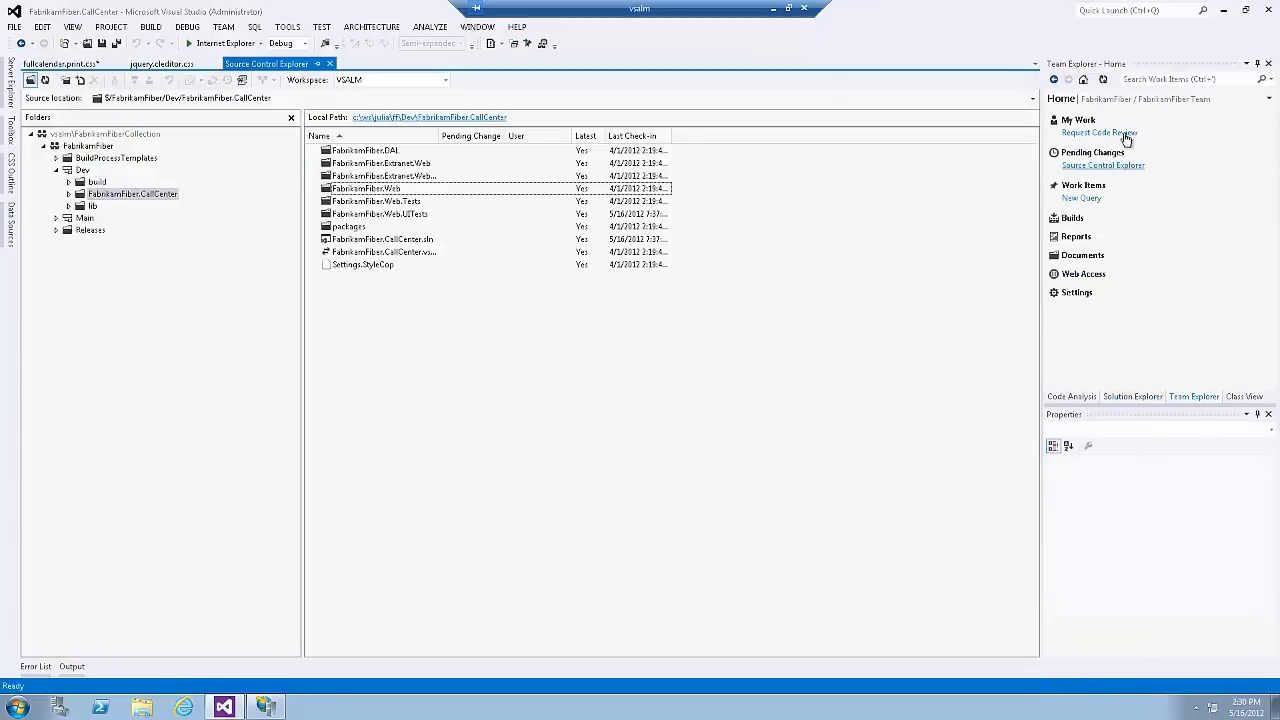
Step: Refresh the Team Explorer home page and open the FabrikamFiber.Web project's Content folder in File Explorer
click(1104, 81)
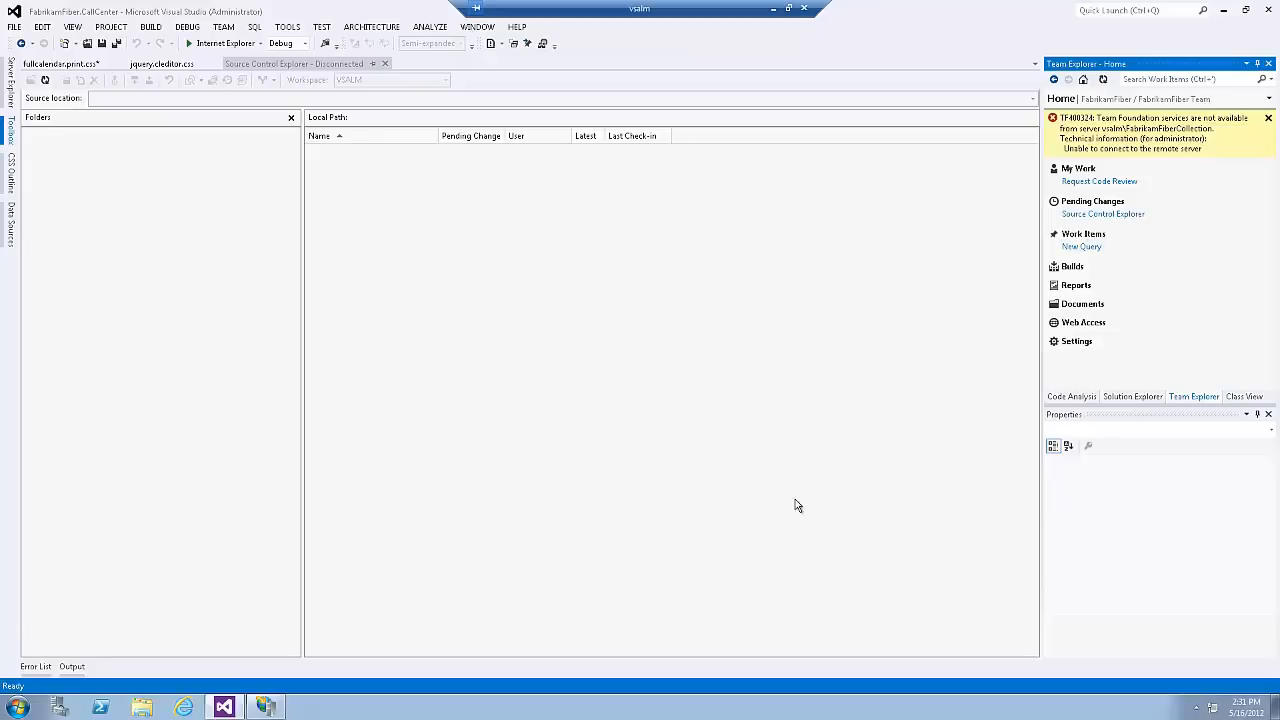
click(1132, 396)
click(1104, 210)
right_click(1104, 213)
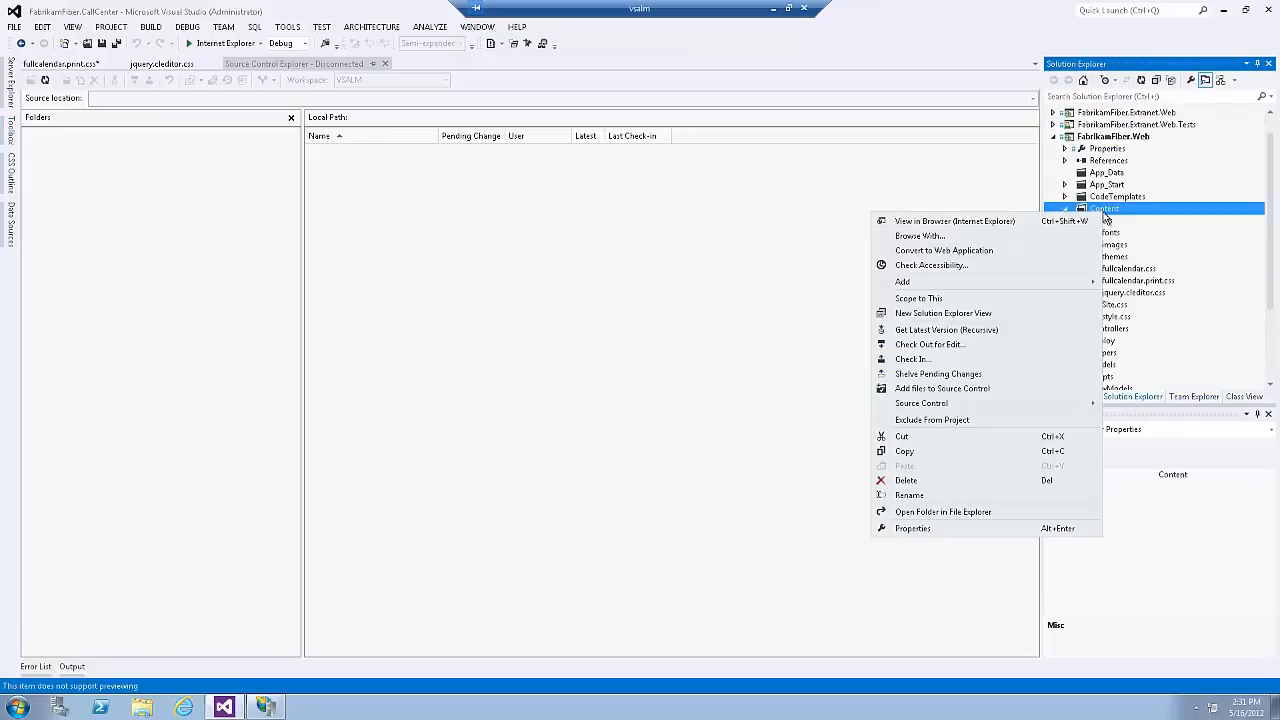
click(972, 513)
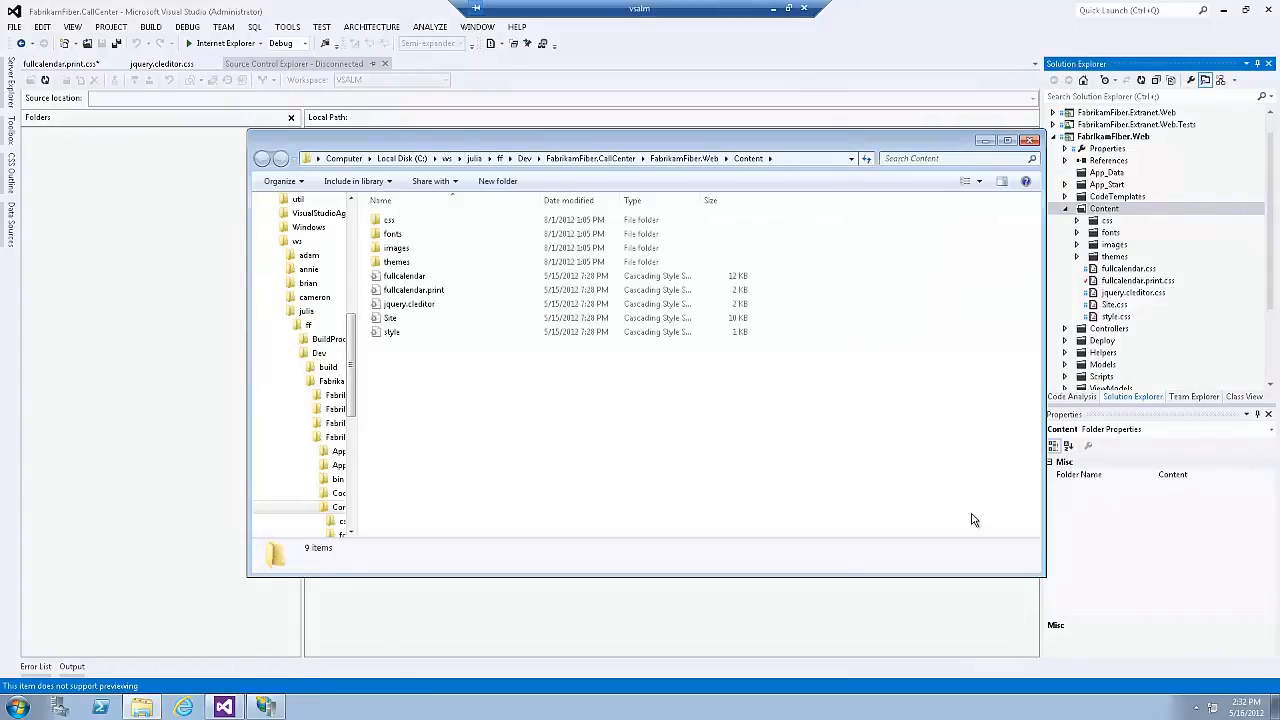
Step: Create an empty text document in the Content folder, keeping its default name
right_click(464, 466)
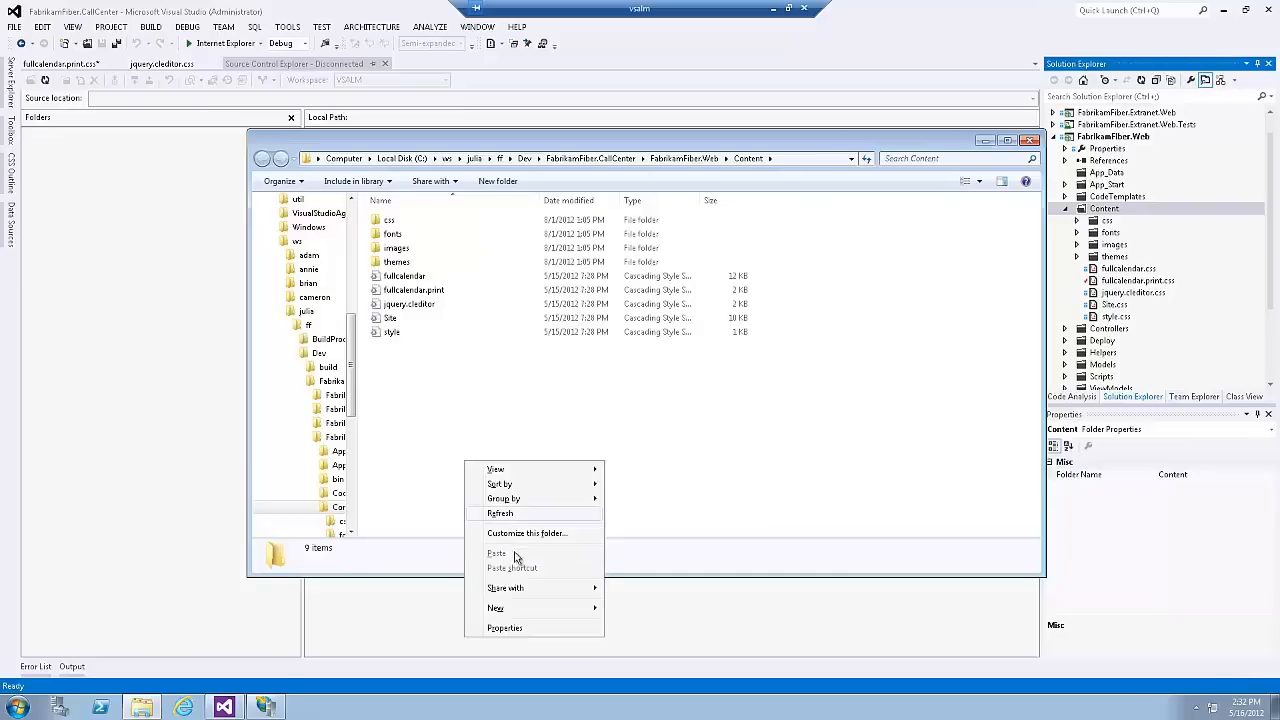
mouse_move(536, 614)
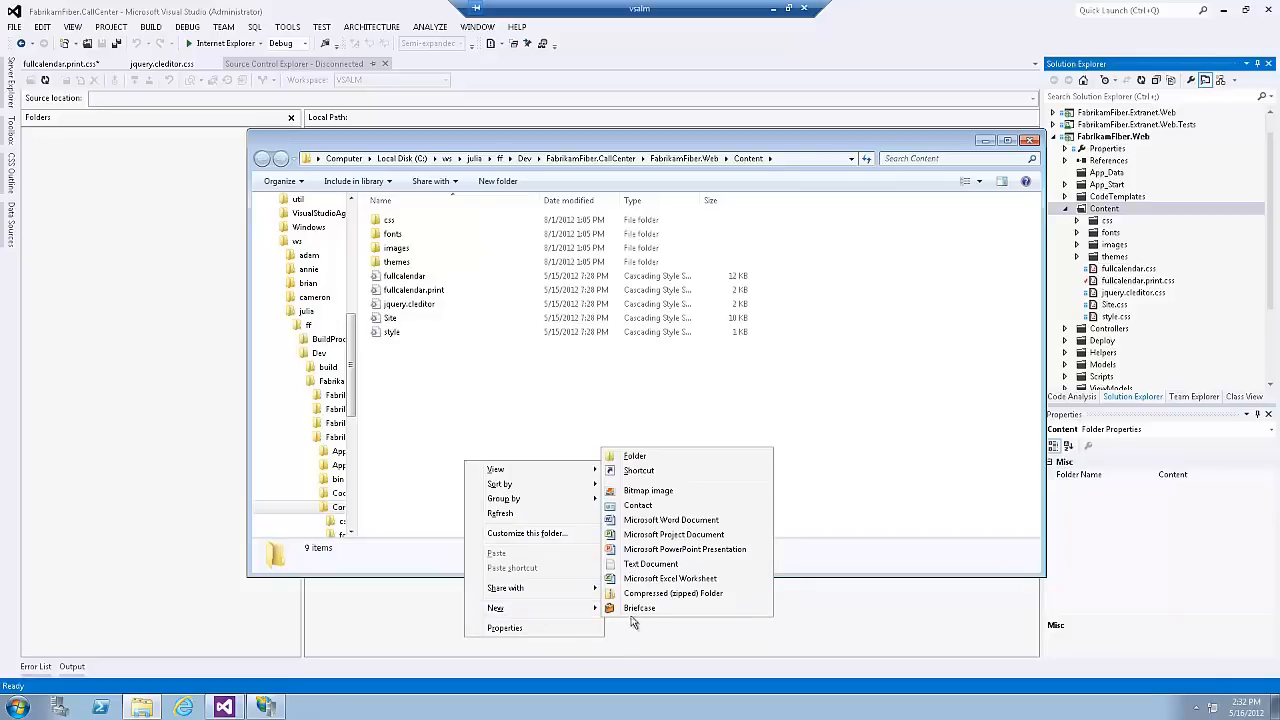
click(652, 566)
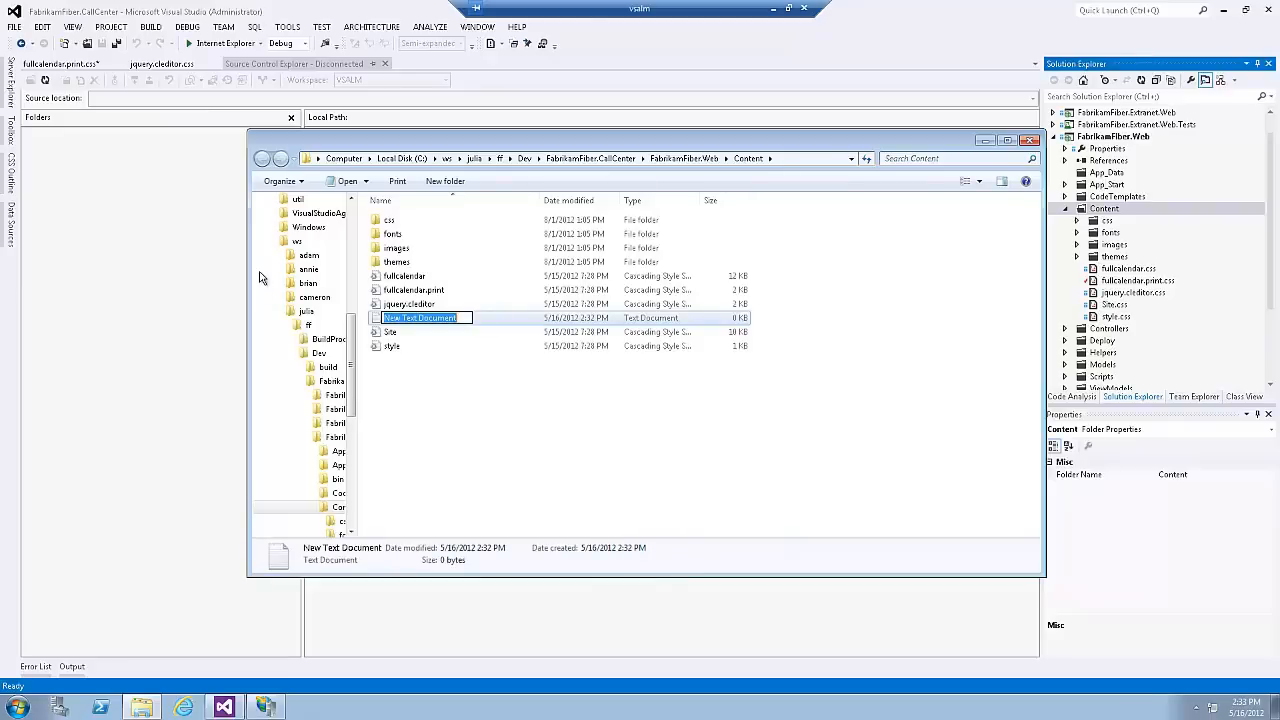
Step: Open the Site style sheet from the Content folder in Notepad, set the body color to red, and save the file
right_click(384, 334)
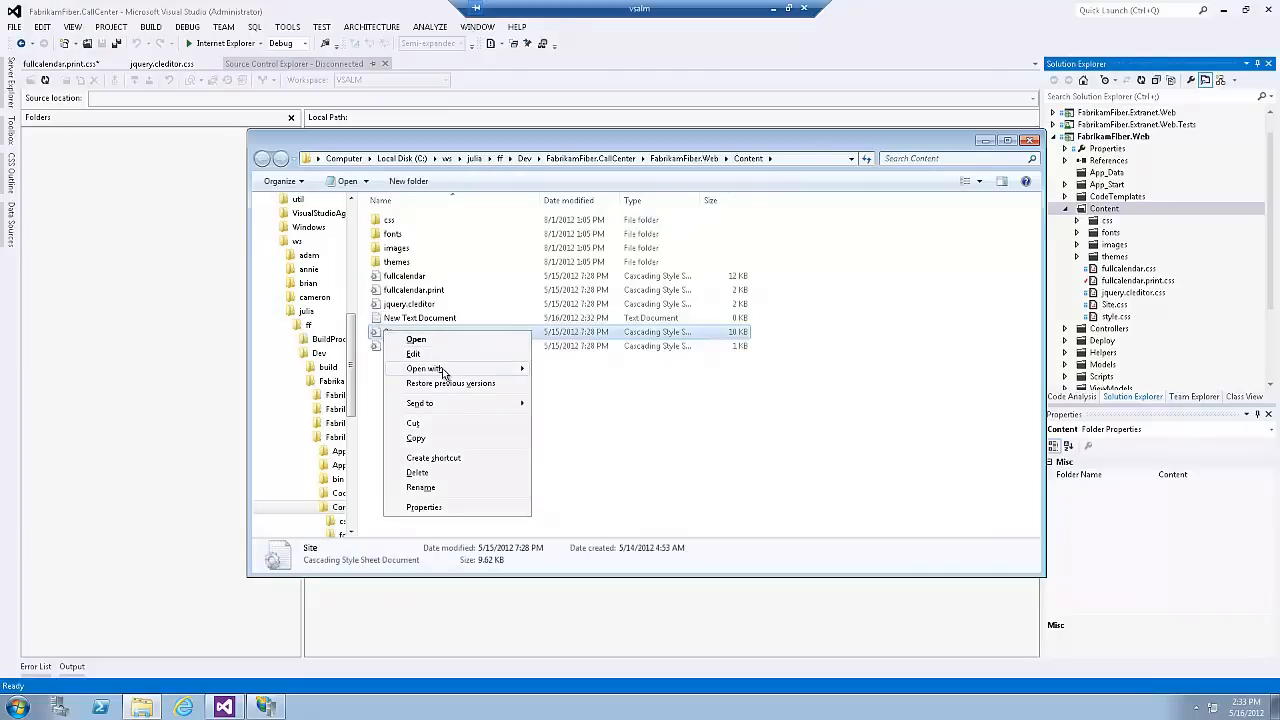
mouse_move(443, 371)
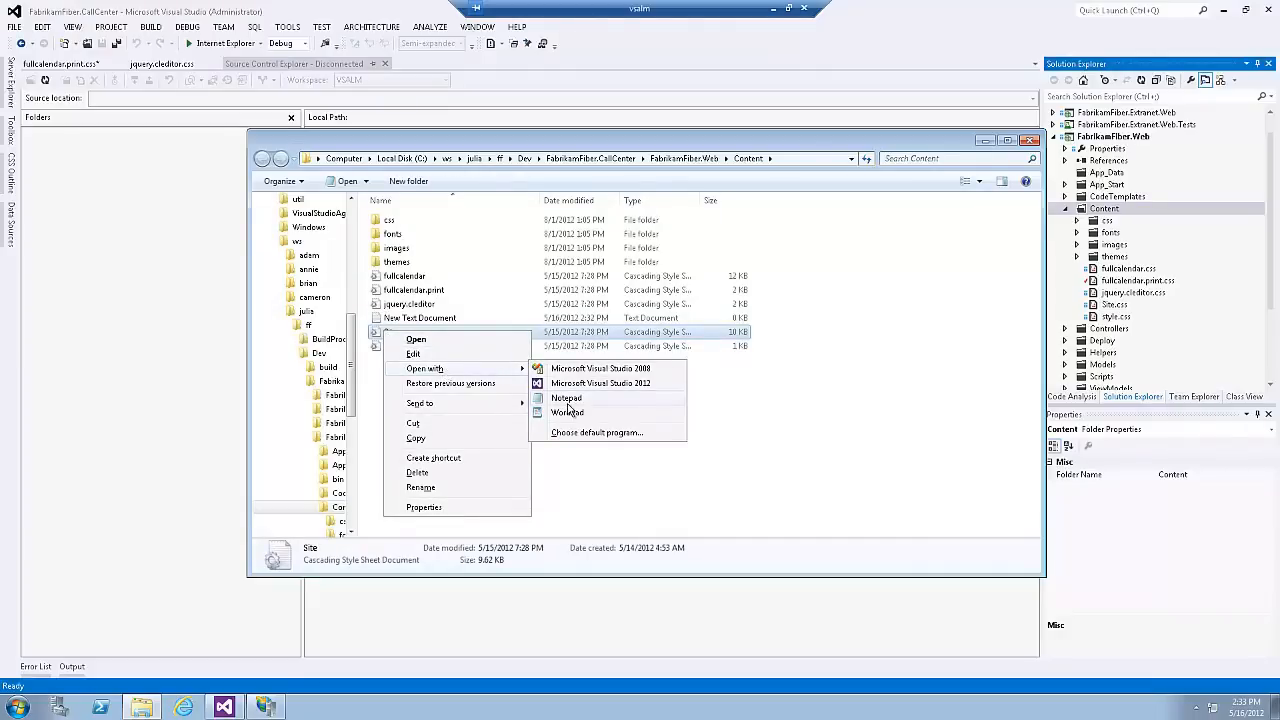
click(567, 400)
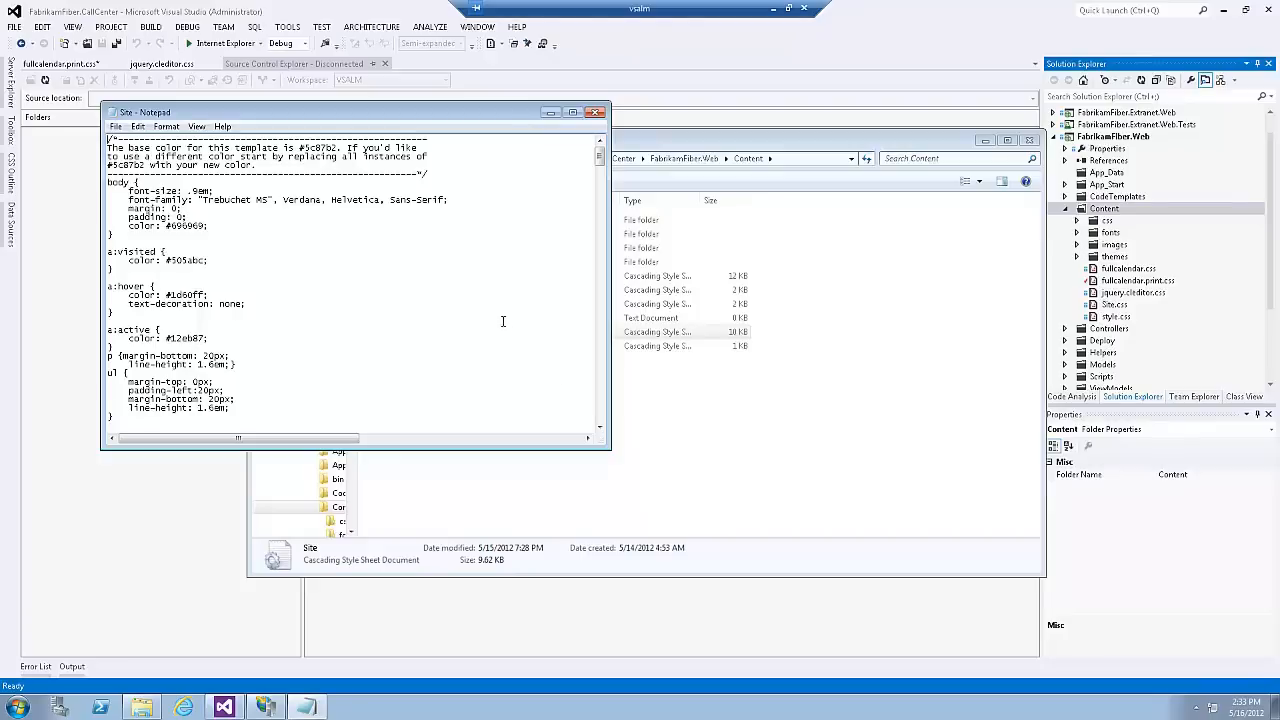
double_click(181, 224)
text(red;)
click(117, 128)
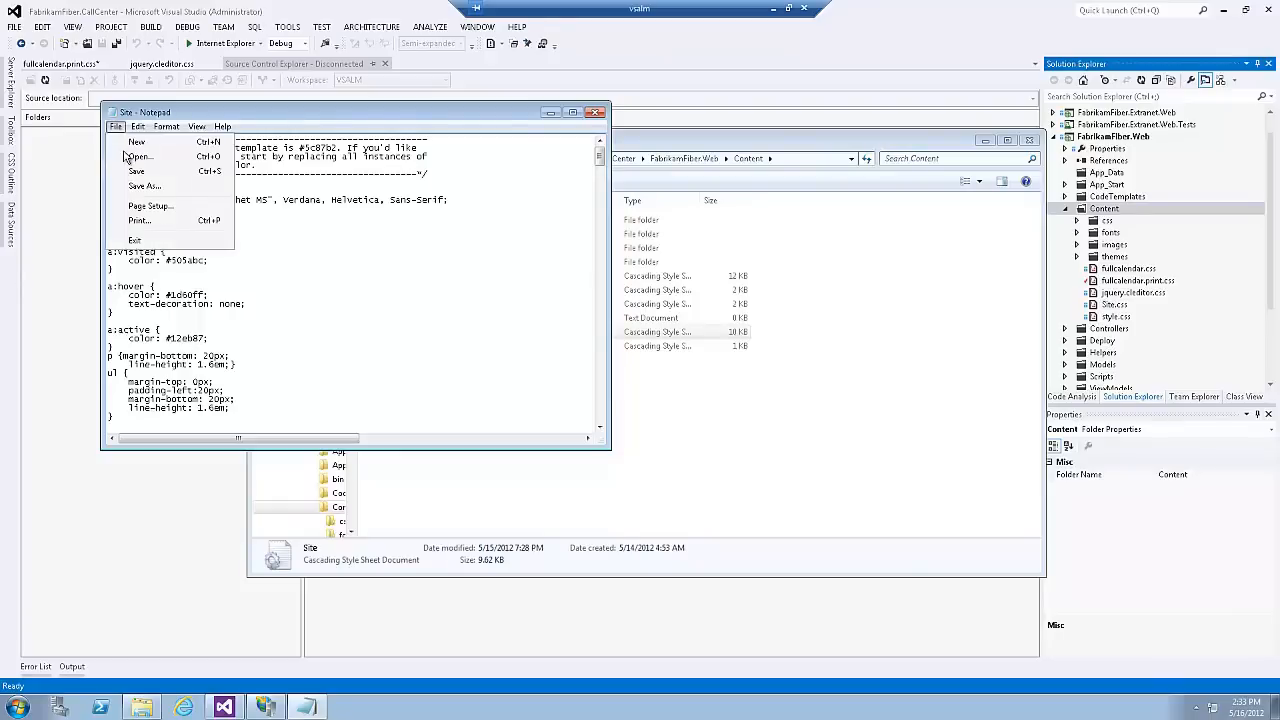
click(126, 170)
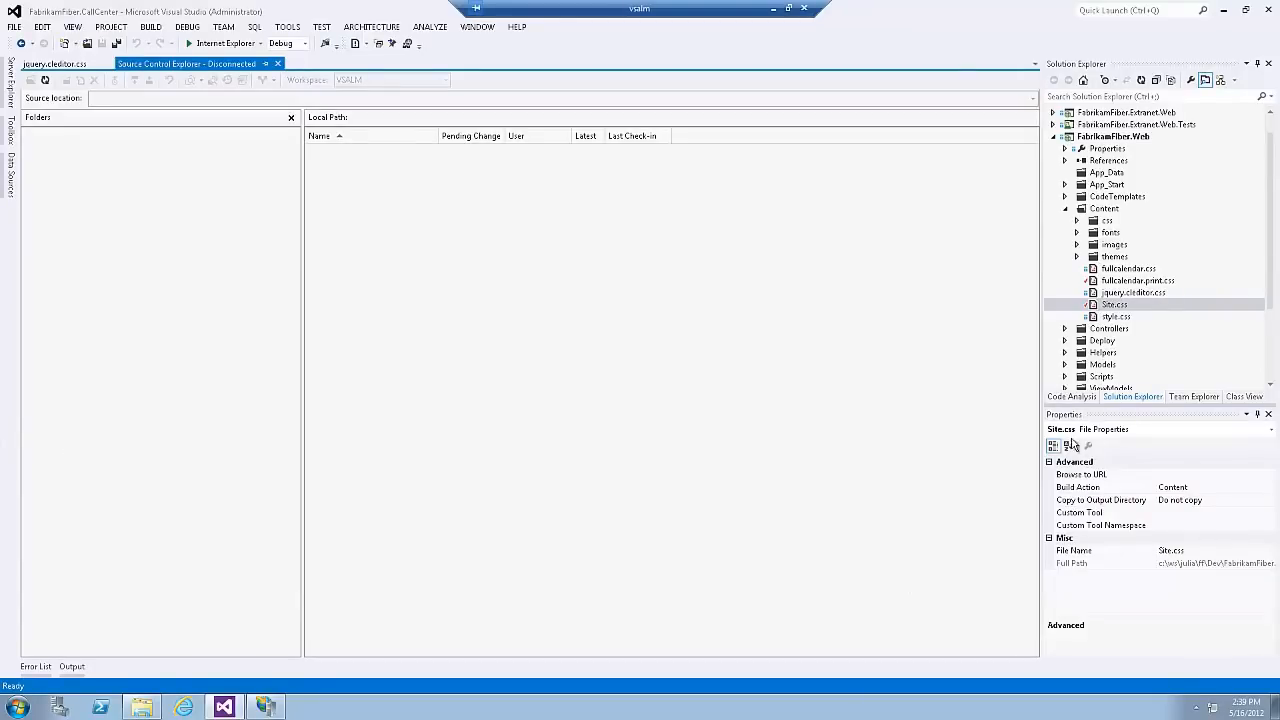
Step: Show the pending changes in Visual Studio's Team Explorer and promote the detected addition of New Text Document.txt
click(1177, 397)
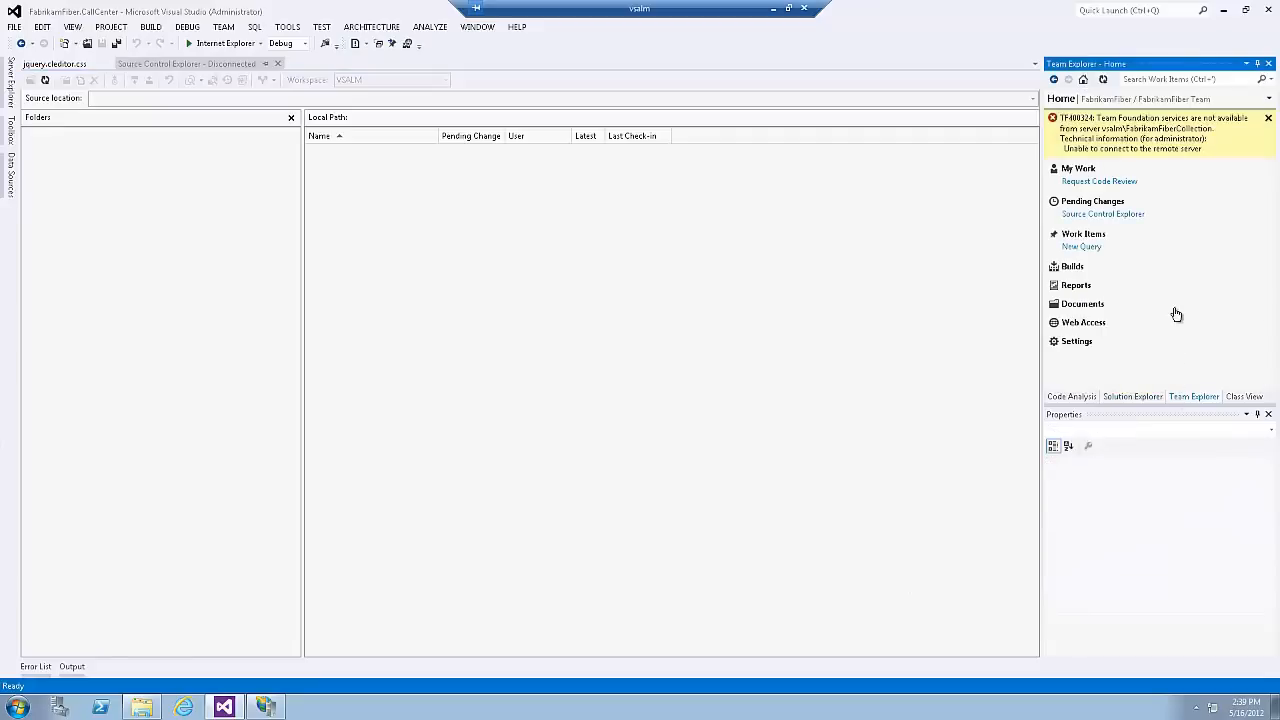
click(1099, 202)
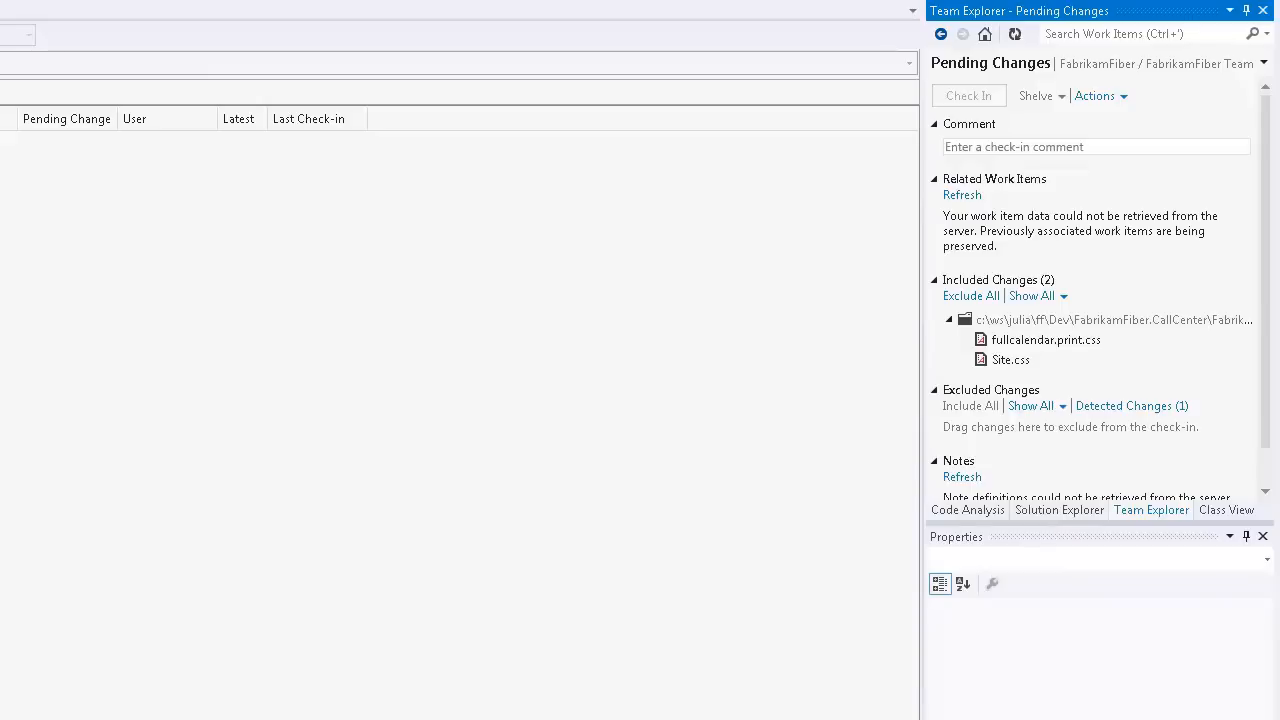
click(1141, 402)
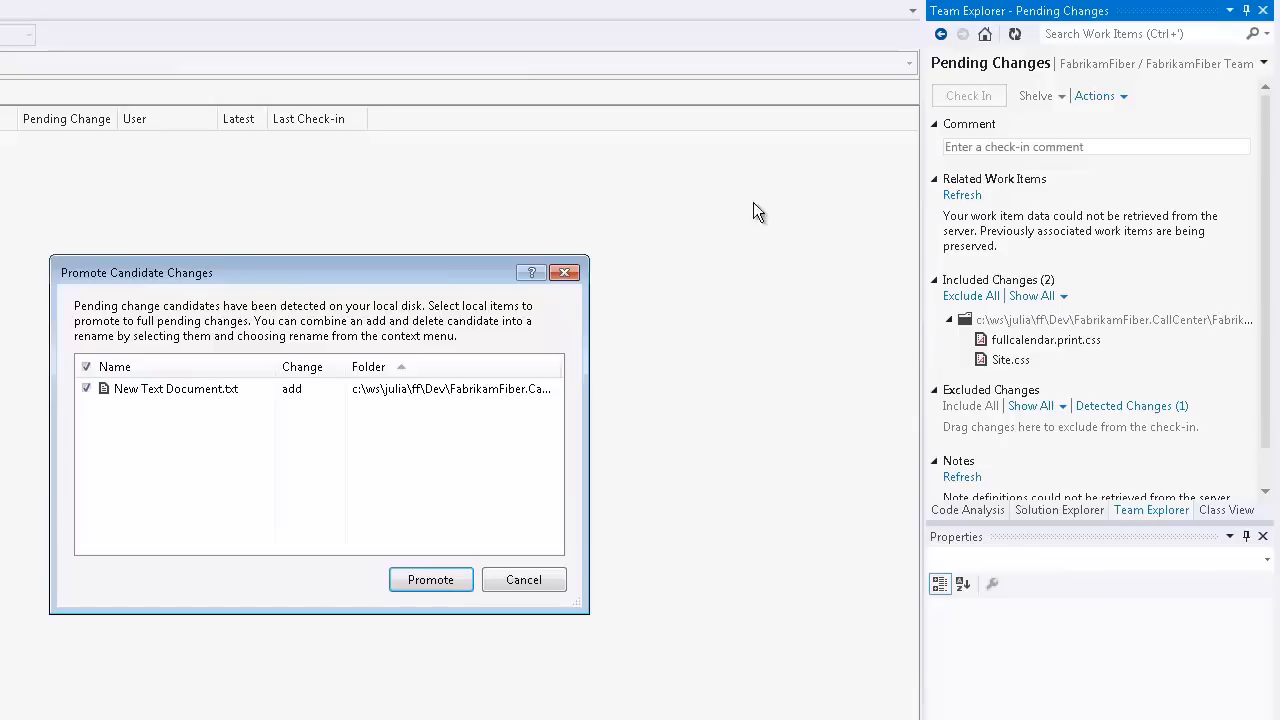
click(430, 579)
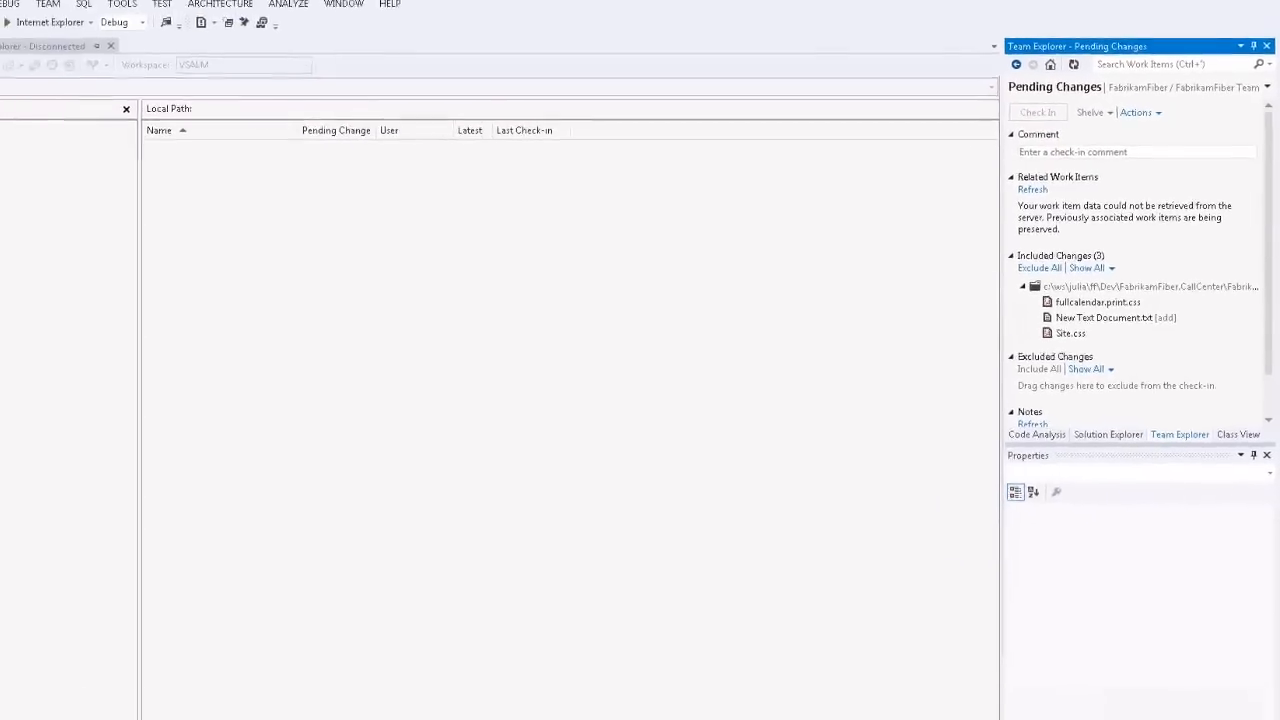
Step: Start the Team Foundation Server website in IIS Manager, then return to Visual Studio and refresh the pending changes
click(265, 707)
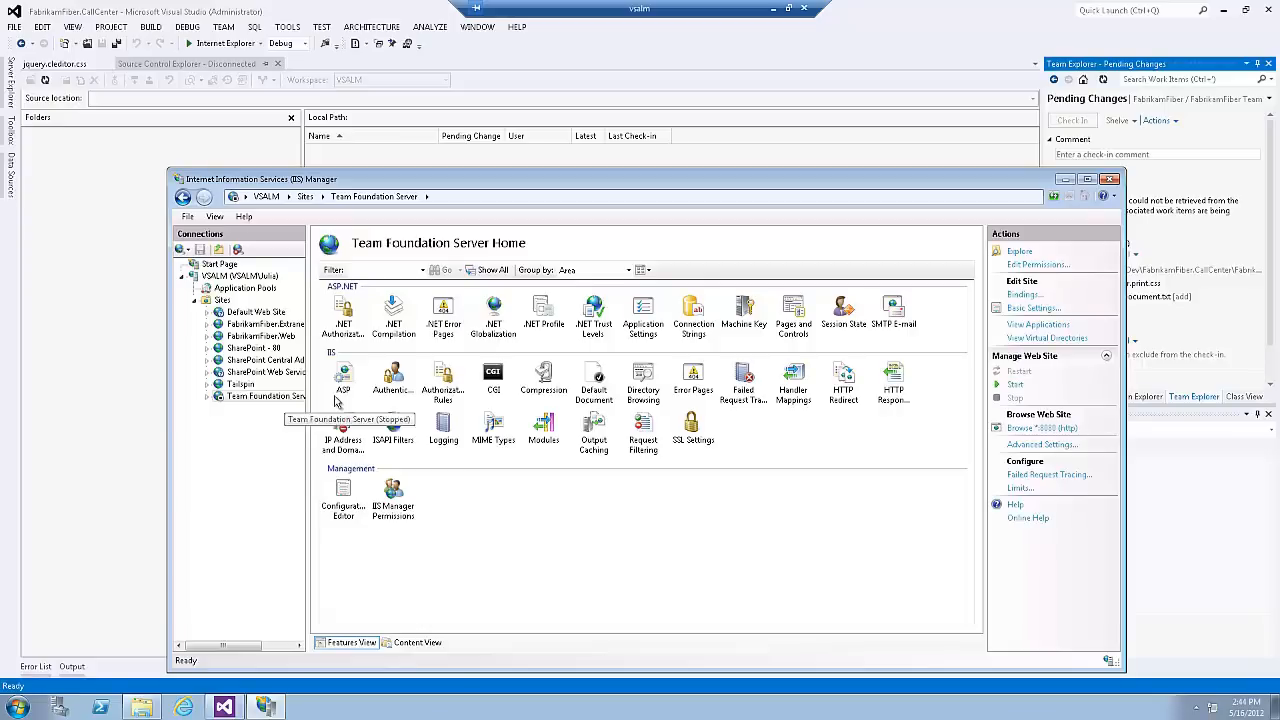
click(1015, 386)
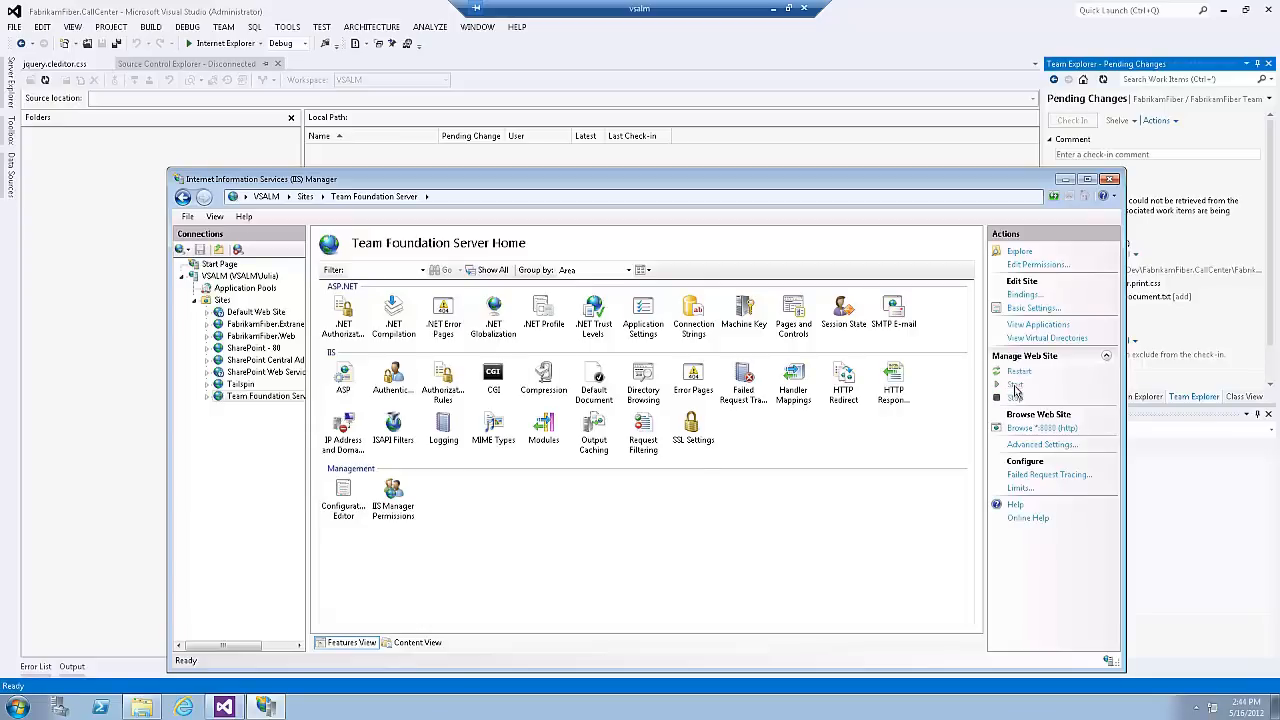
click(1066, 179)
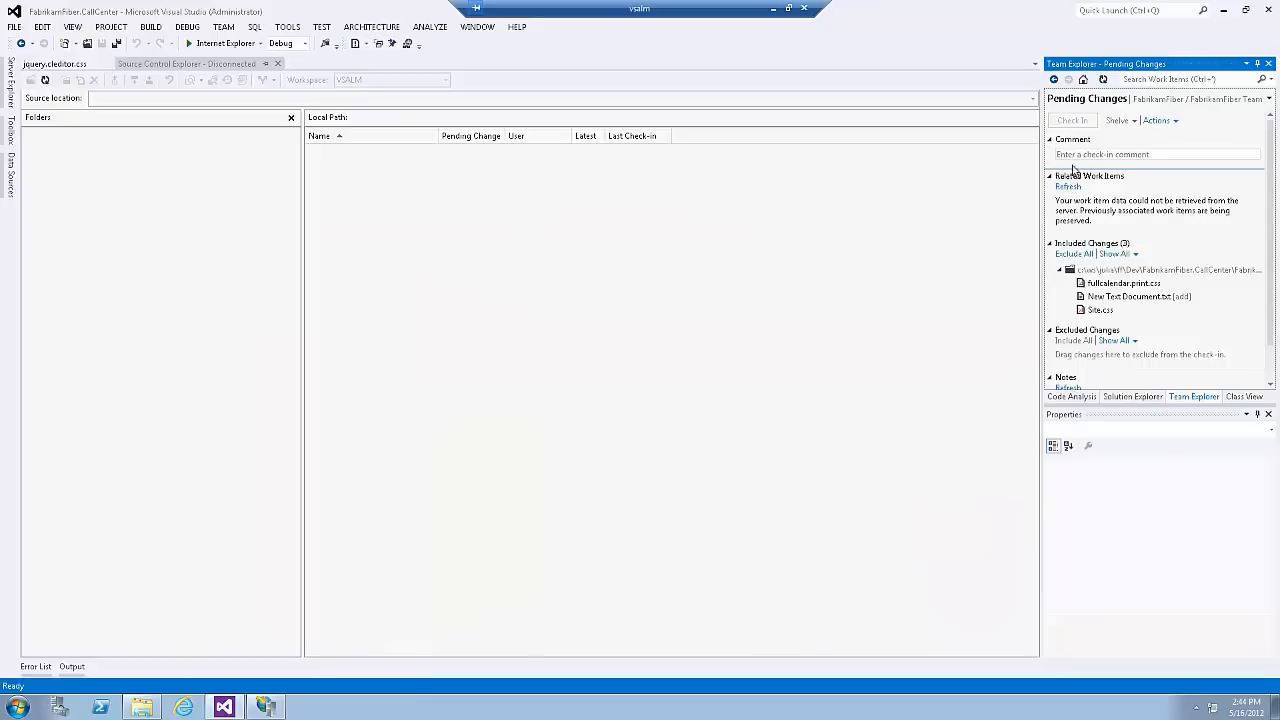
click(1104, 81)
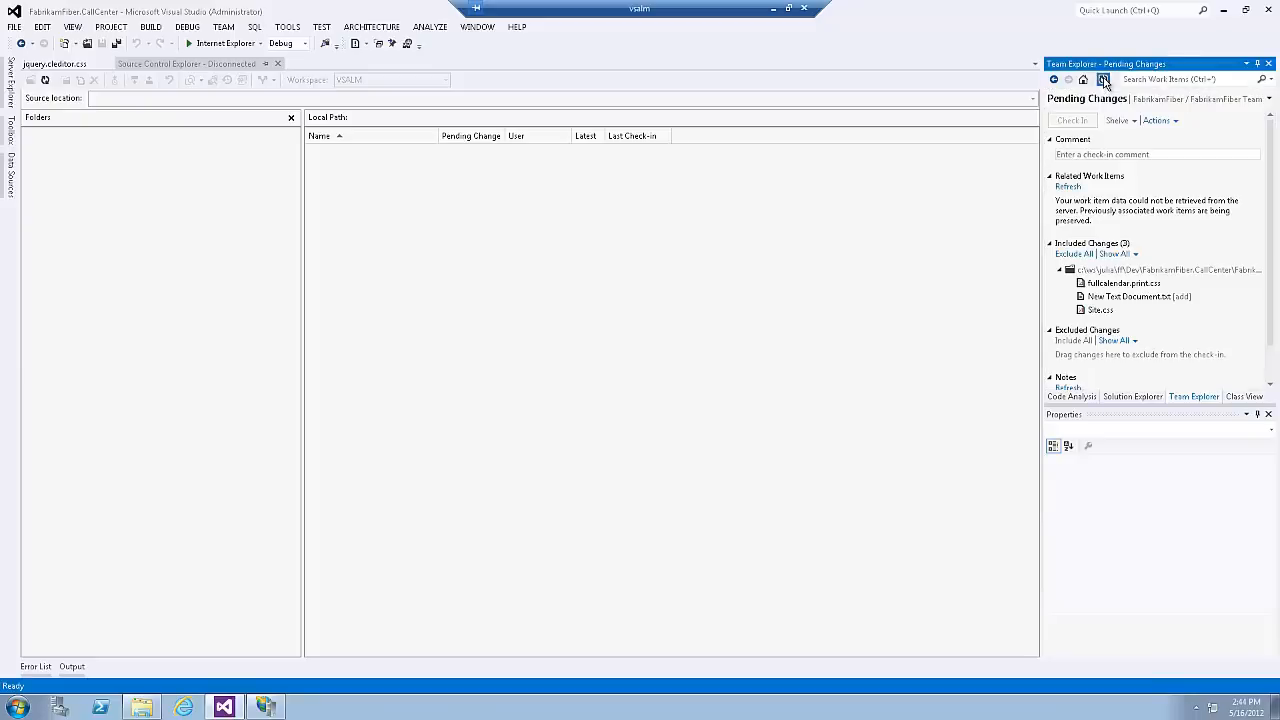